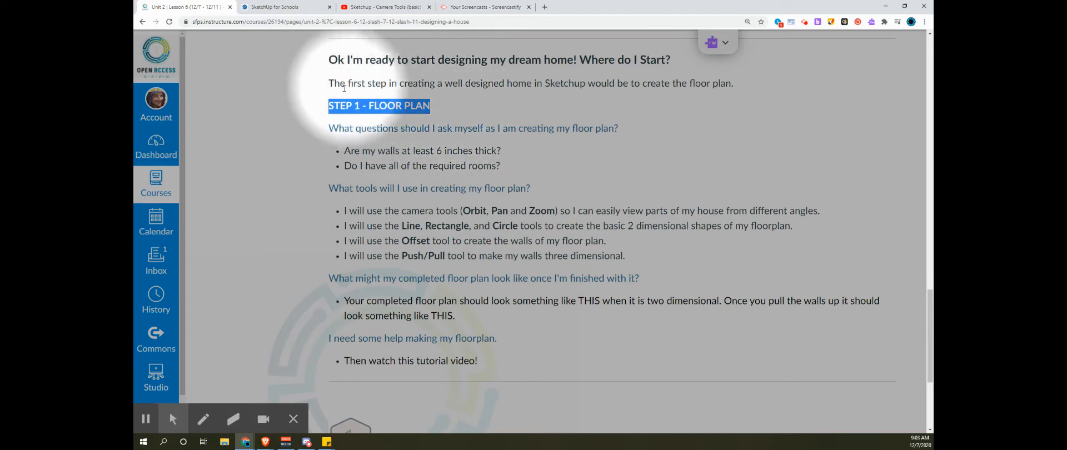
Read the Step 1 floor plan questions about wall thickness and required rooms
left_click(334, 131)
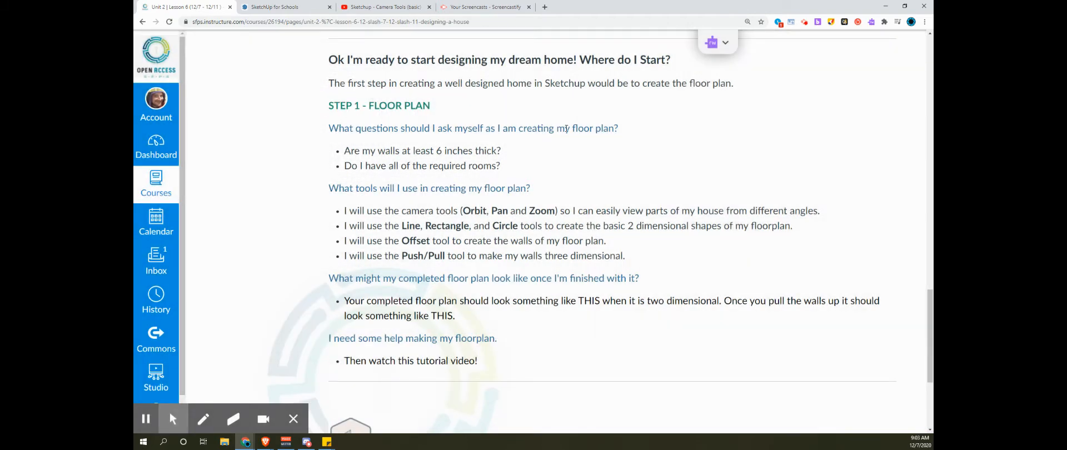
left_click_drag(626, 129, 503, 154)
left_click(362, 151)
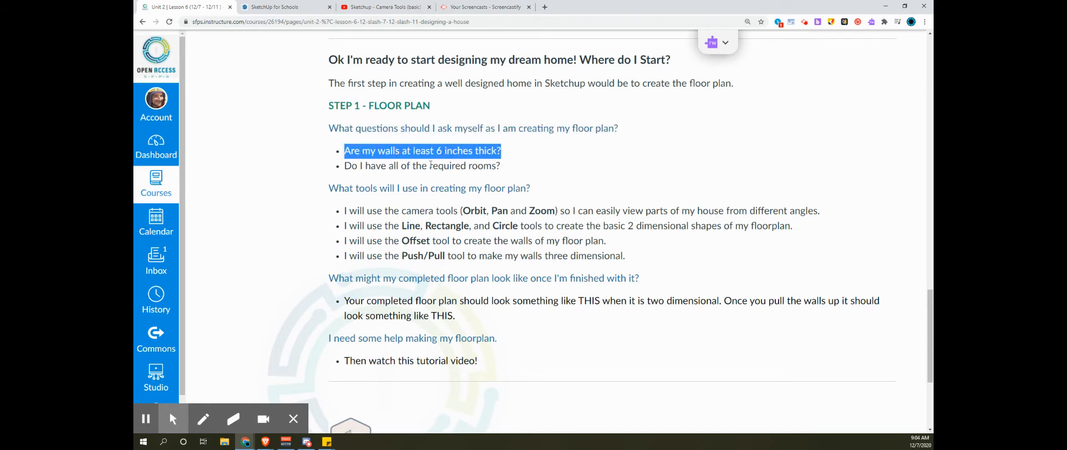
left_click_drag(346, 166, 514, 173)
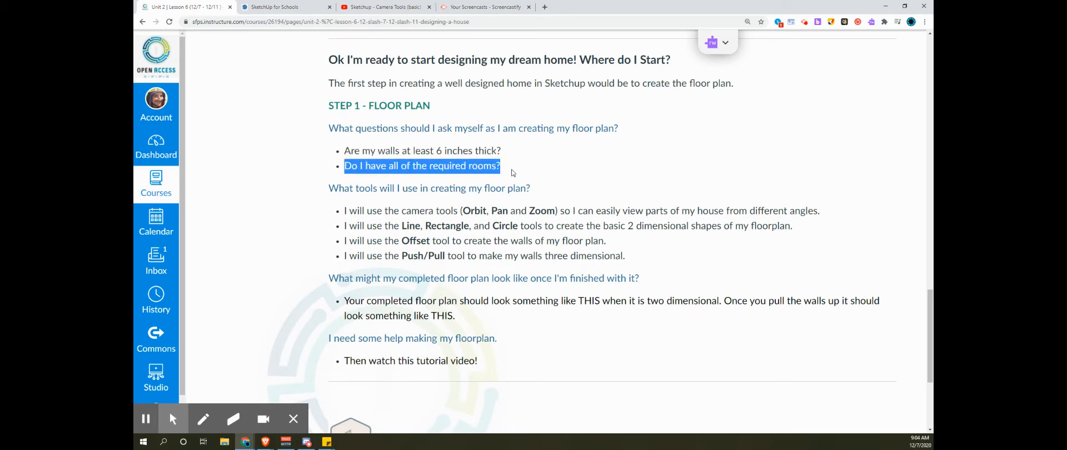
left_click(483, 193)
Examine the dedicated rooms listed in the Design Requirements, from living room to kitchen
scroll(483, 193, "up", 8)
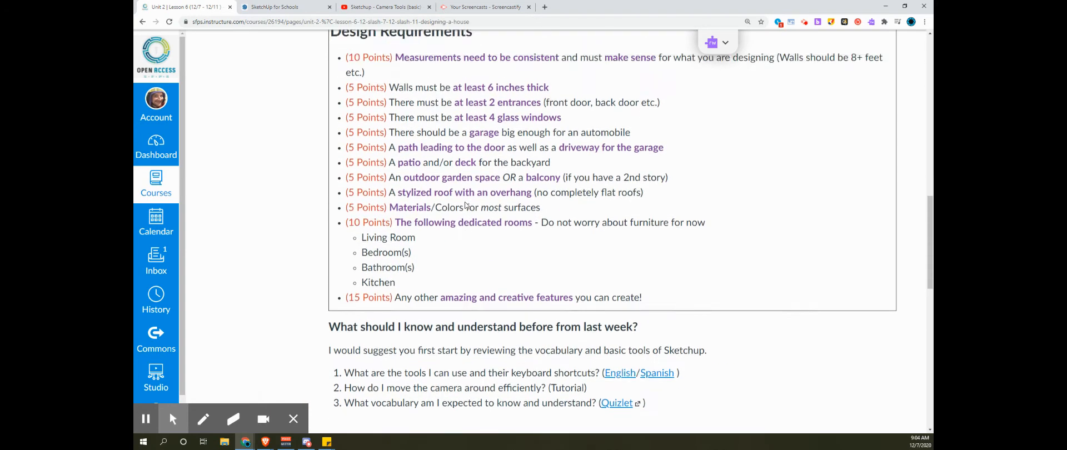
scroll(298, 151, "down", 2)
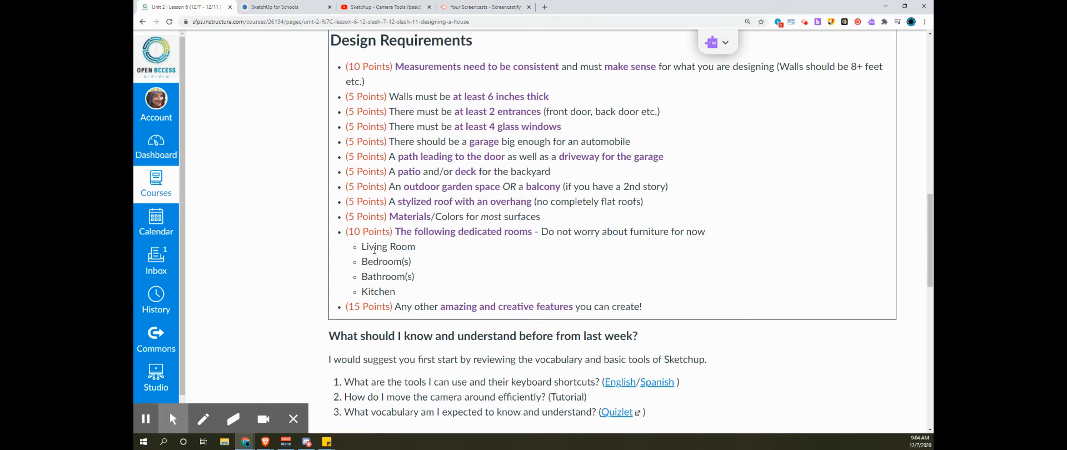
left_click_drag(366, 246, 422, 293)
left_click(421, 293)
triple_click(401, 247)
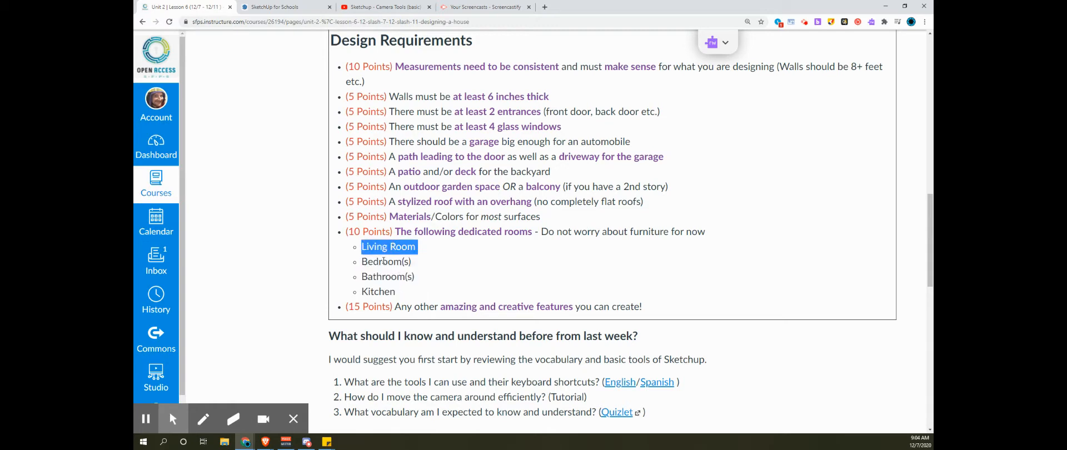
double_click(384, 261)
triple_click(385, 261)
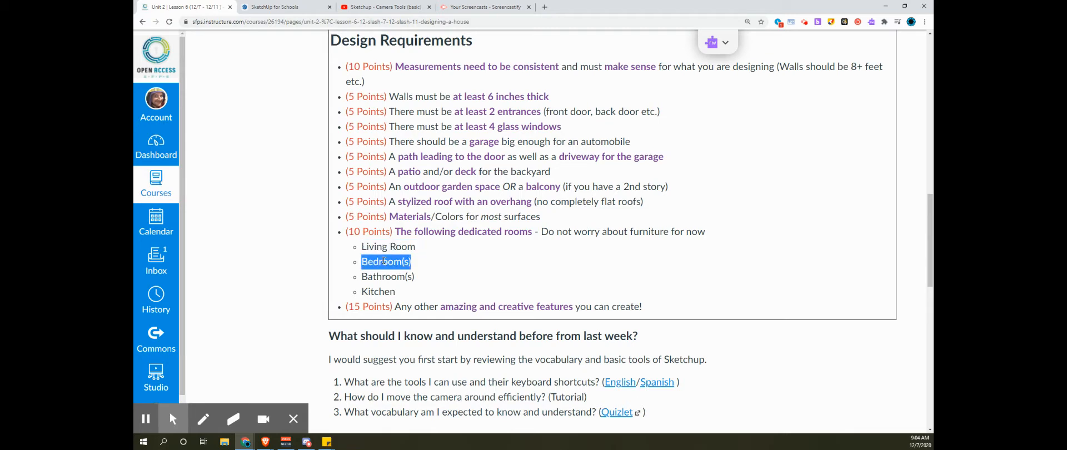
triple_click(386, 276)
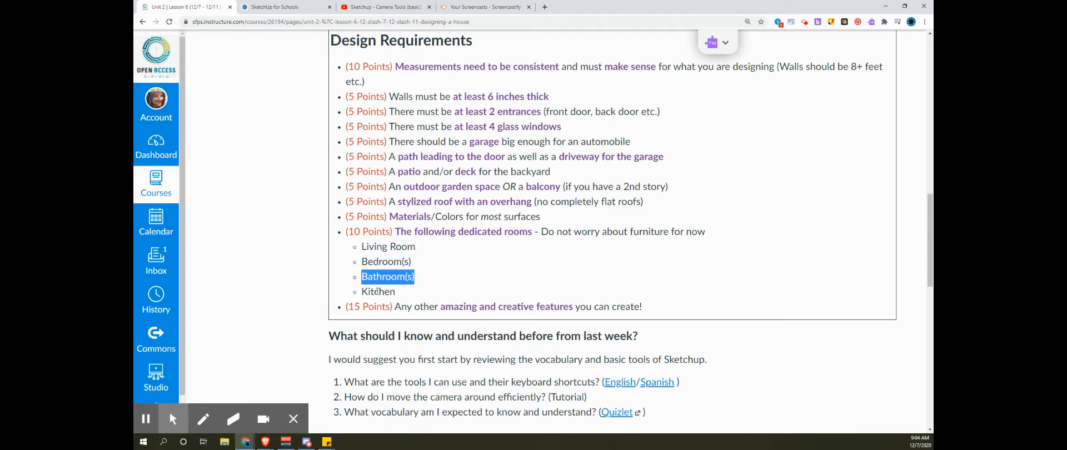
triple_click(377, 291)
left_click(428, 274)
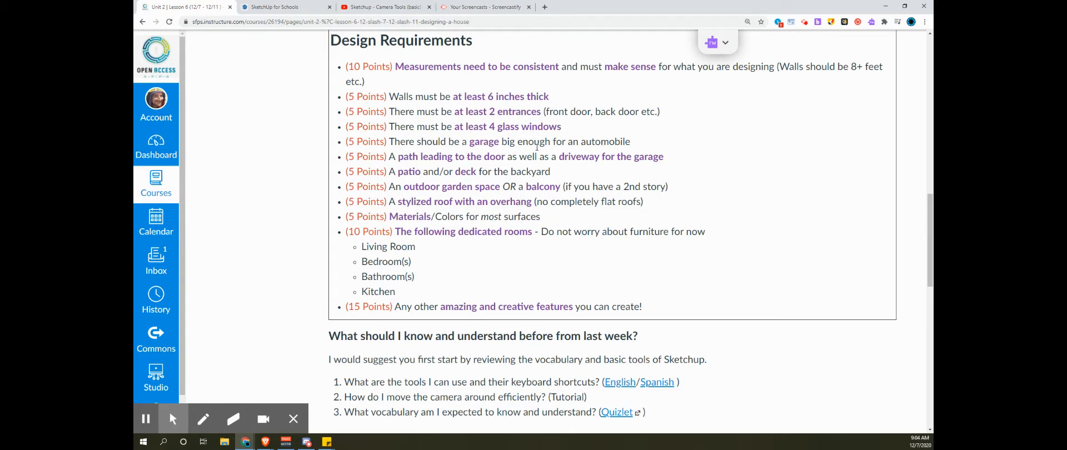
Review the design requirements for the driveway, patio or deck, wall thickness and garage
left_click_drag(556, 156, 671, 155)
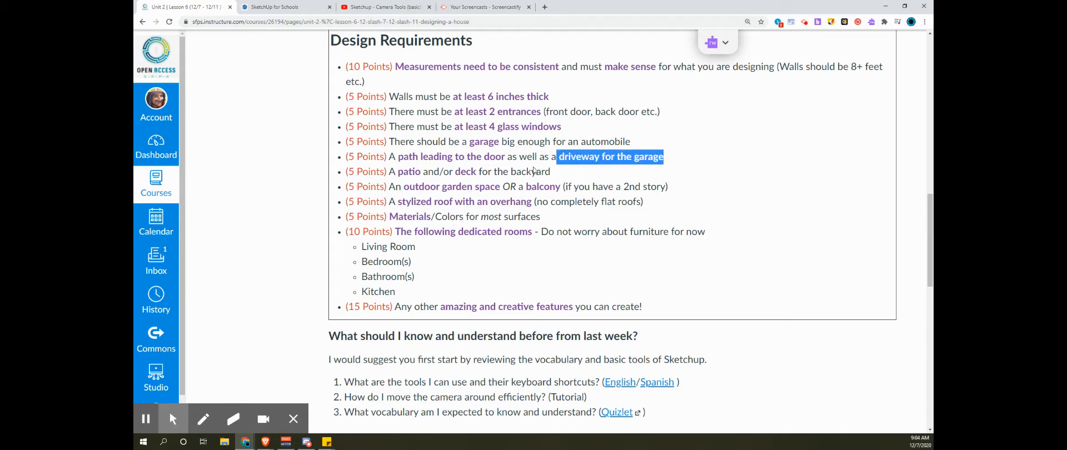
left_click_drag(398, 172, 516, 172)
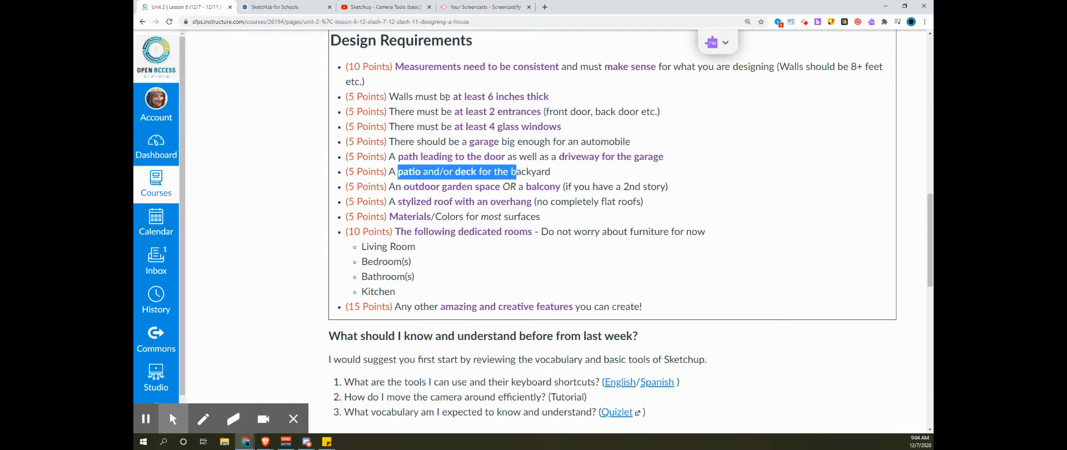
left_click_drag(429, 98, 565, 100)
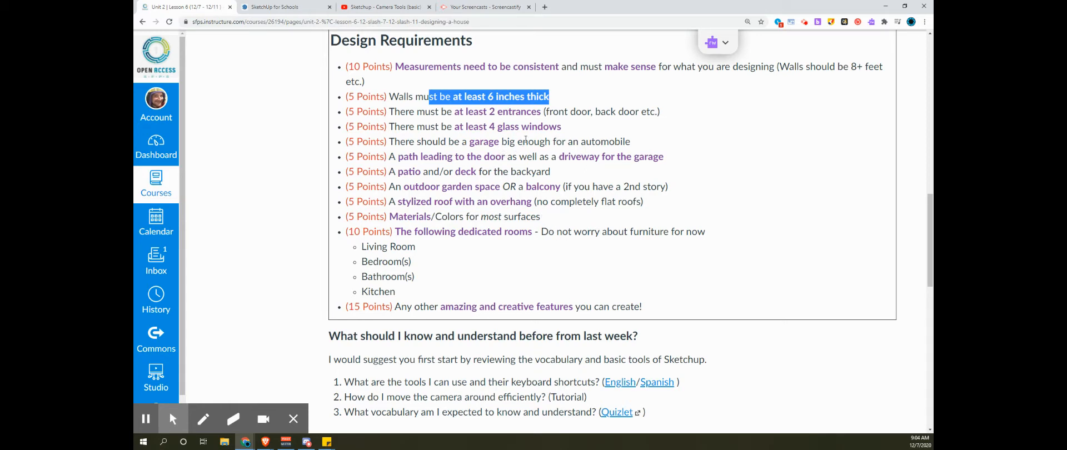
left_click_drag(524, 142, 626, 141)
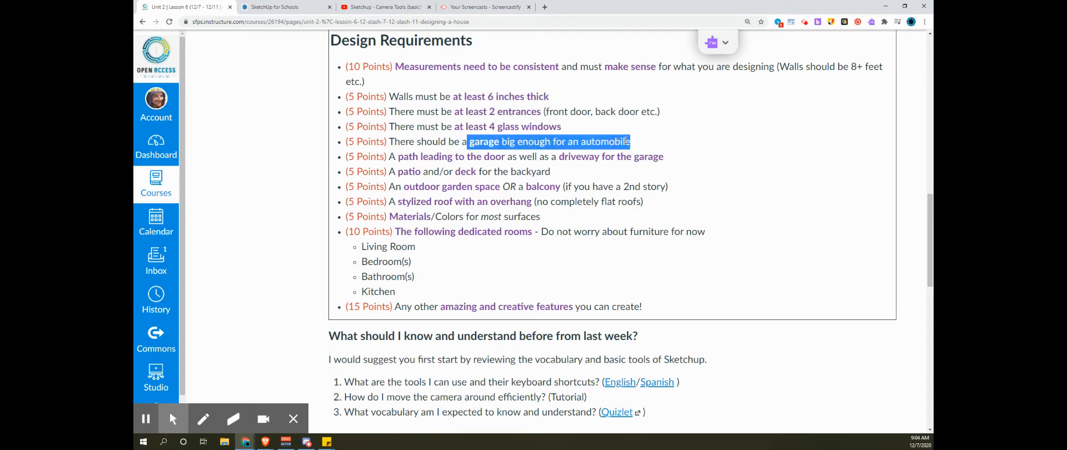
Return to the Step 1 section and read its questions and the camera, drawing, Offset and Push/Pull tools listed for the floor plan
scroll(507, 143, "down", 6)
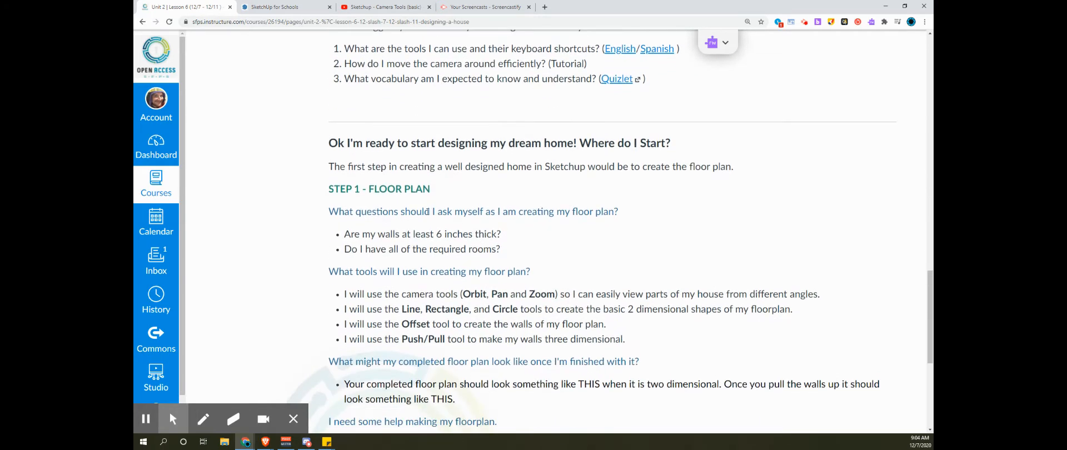
left_click_drag(329, 213, 526, 248)
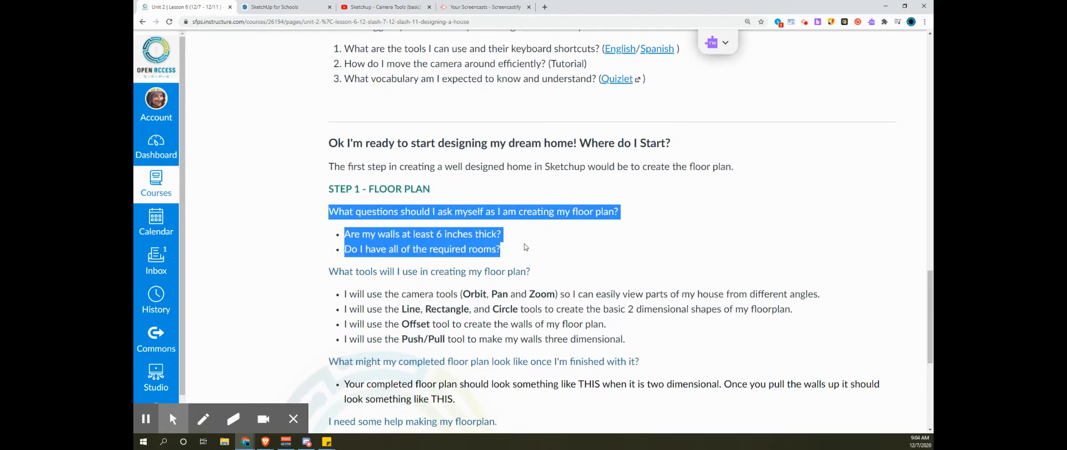
left_click(525, 246)
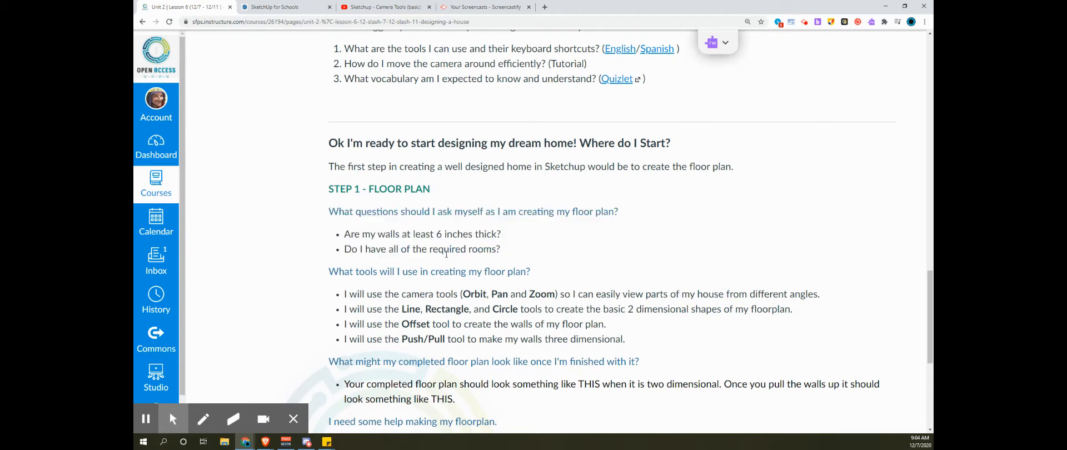
left_click_drag(330, 271, 543, 273)
scroll(543, 273, "down", 3)
left_click(372, 140)
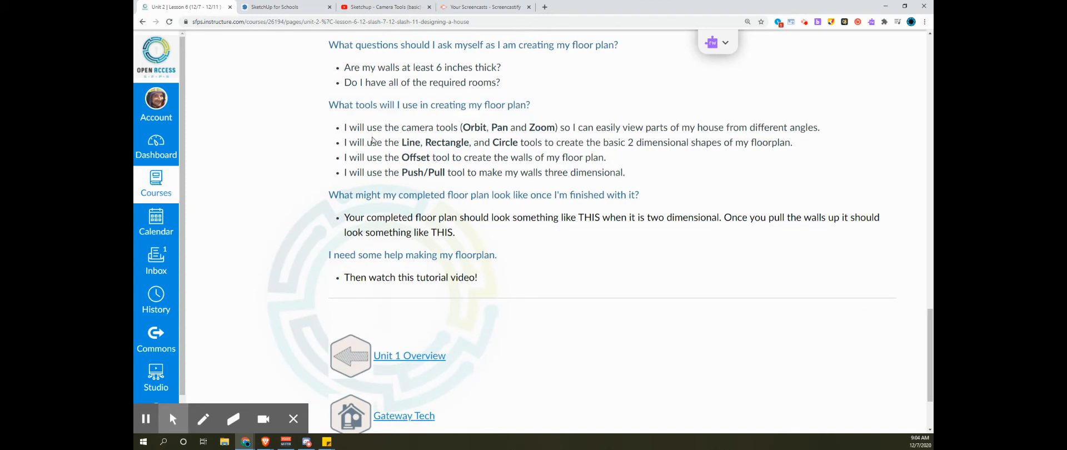
left_click_drag(345, 128, 556, 130)
left_click(545, 128)
left_click_drag(462, 128, 553, 127)
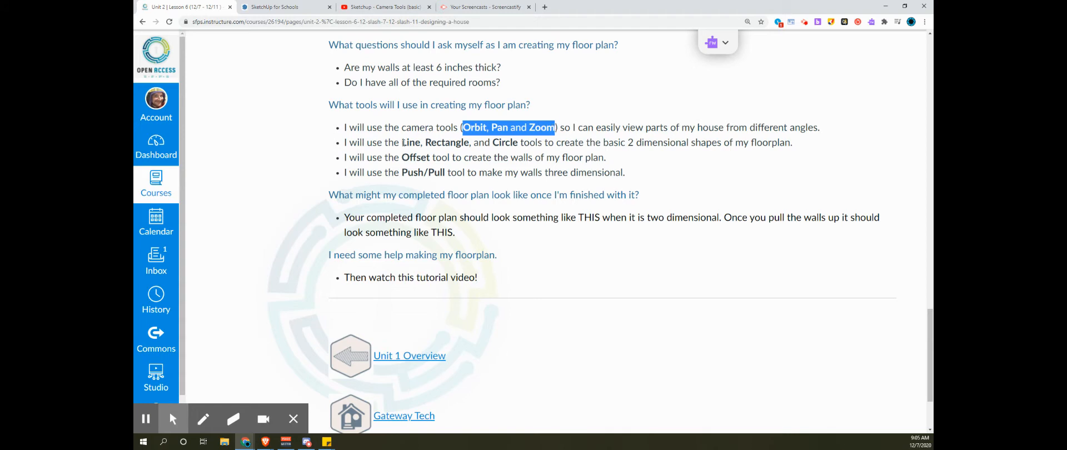
left_click_drag(402, 143, 468, 142)
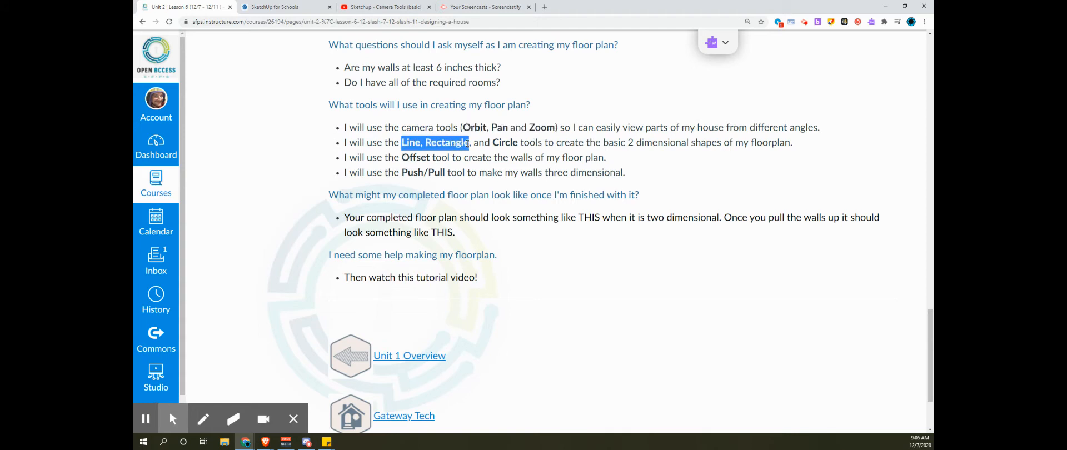
left_click(512, 140)
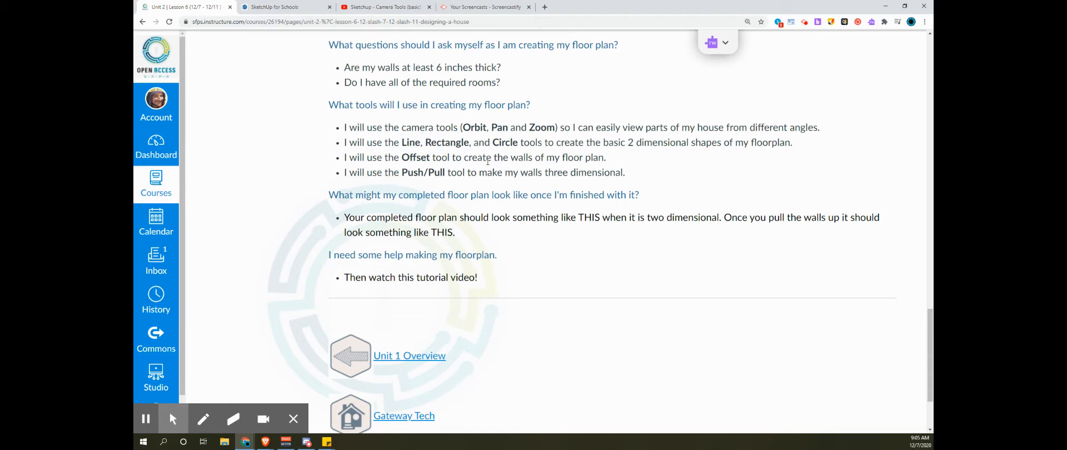
double_click(424, 157)
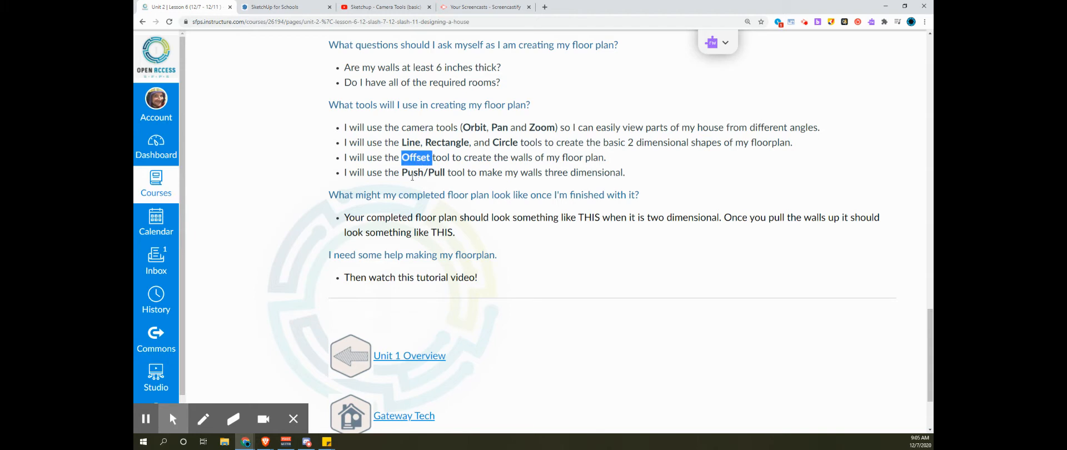
double_click(414, 172)
left_click(434, 173)
double_click(442, 172)
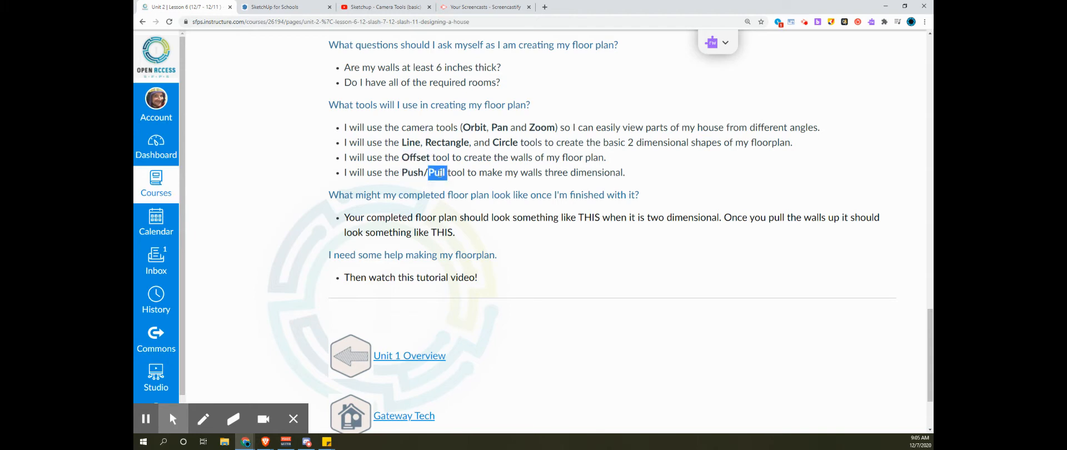
left_click(442, 173)
Go back up the lesson page to the project introduction under Today's Lesson and Homework
scroll(432, 183, "up", 2)
scroll(428, 224, "up", 1)
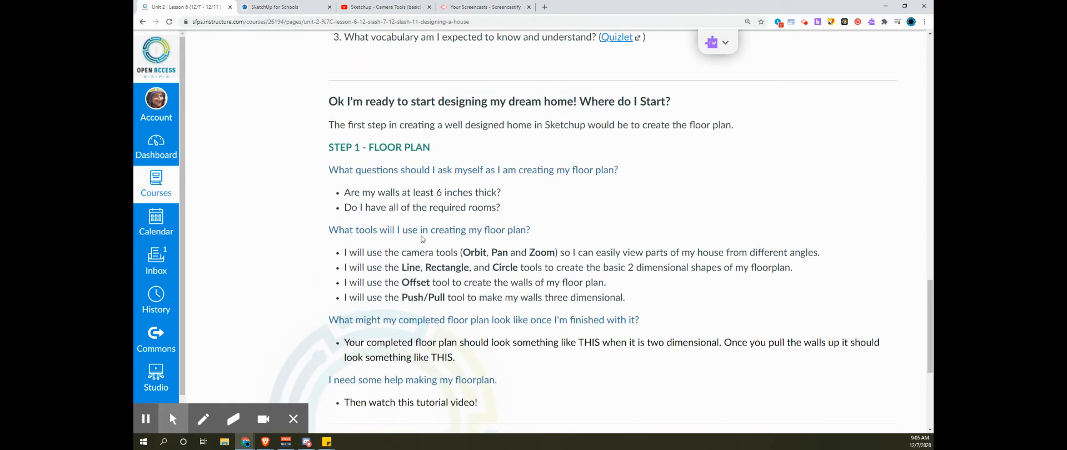
scroll(475, 227, "up", 4)
scroll(474, 226, "up", 9)
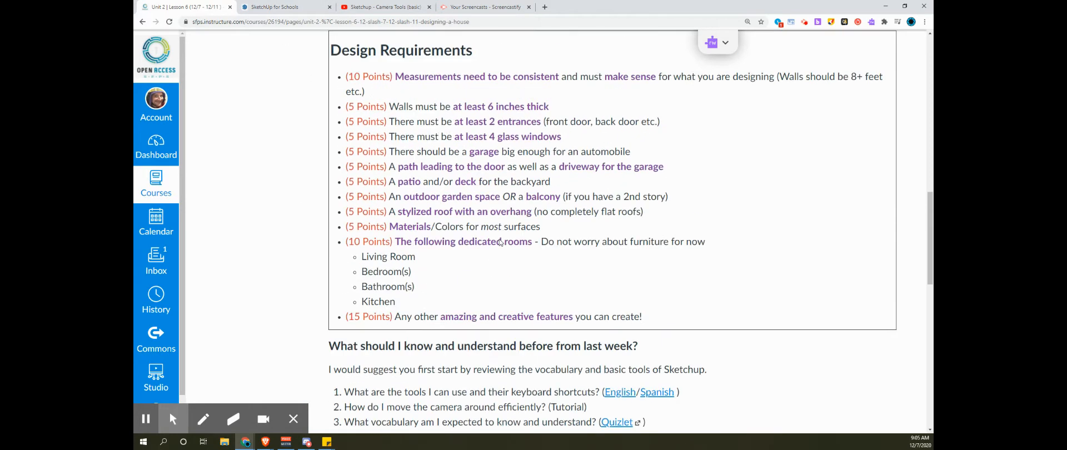
key("alt+f")
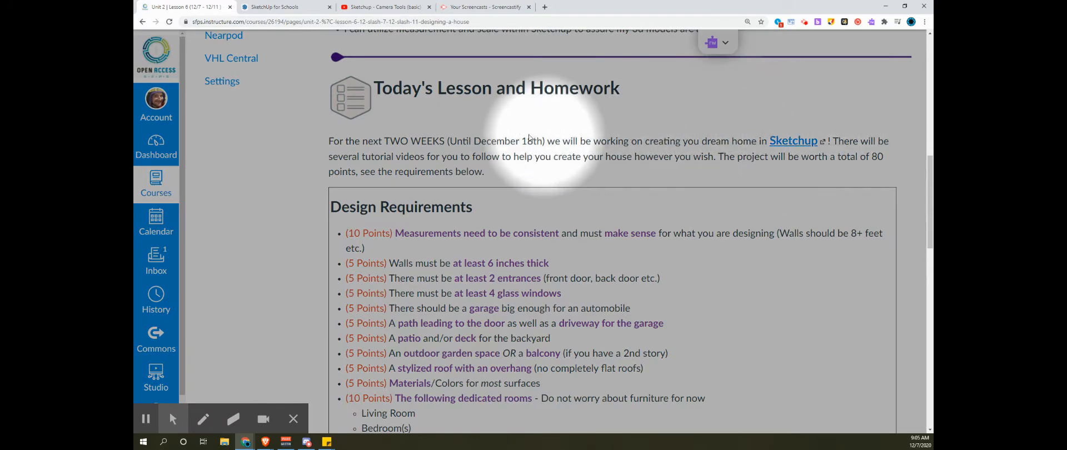
Switch to SketchUp for Schools and create a new model
left_click(283, 7)
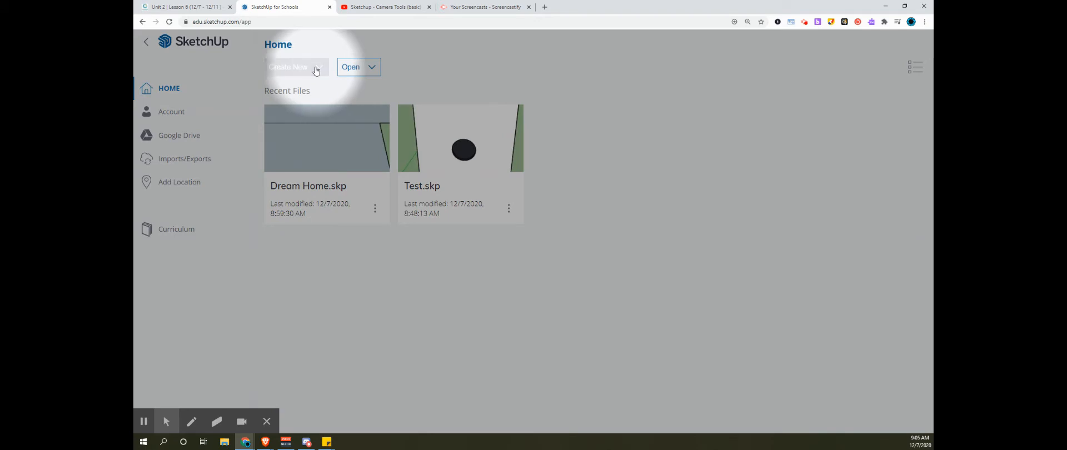
left_click(316, 69)
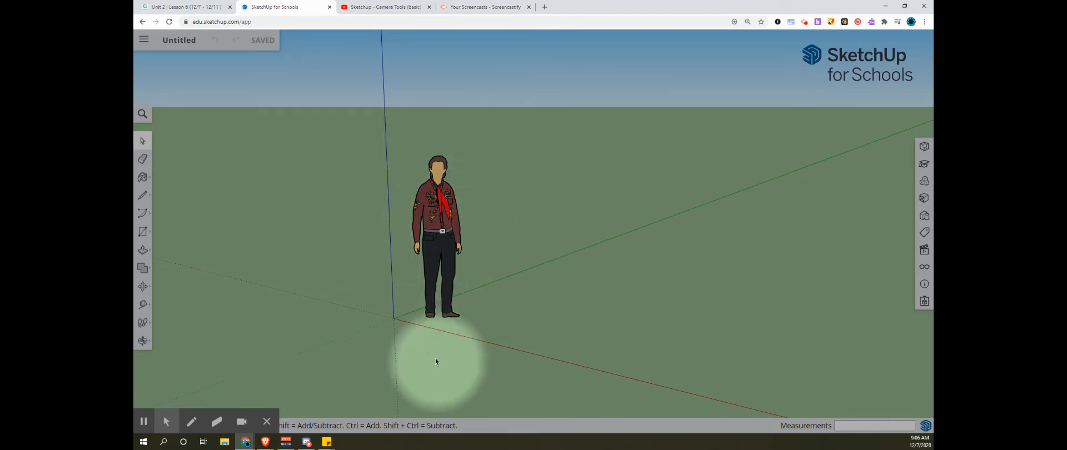
Orbit and zoom out to look down on the ground plane, with the scale figure off to one side and open ground beside it
key("o")
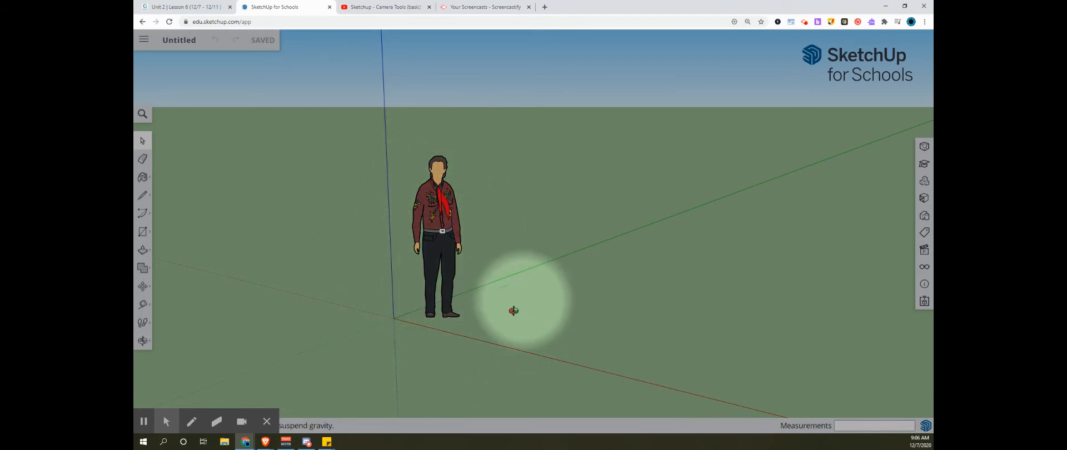
middle_click_drag(514, 311, 515, 311)
scroll(490, 295, "down", 3)
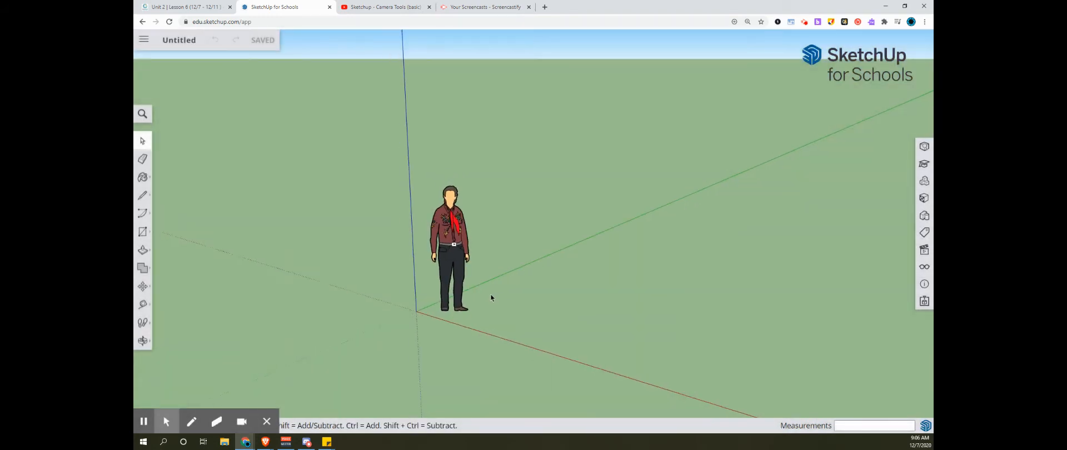
scroll(490, 293, "up", 1)
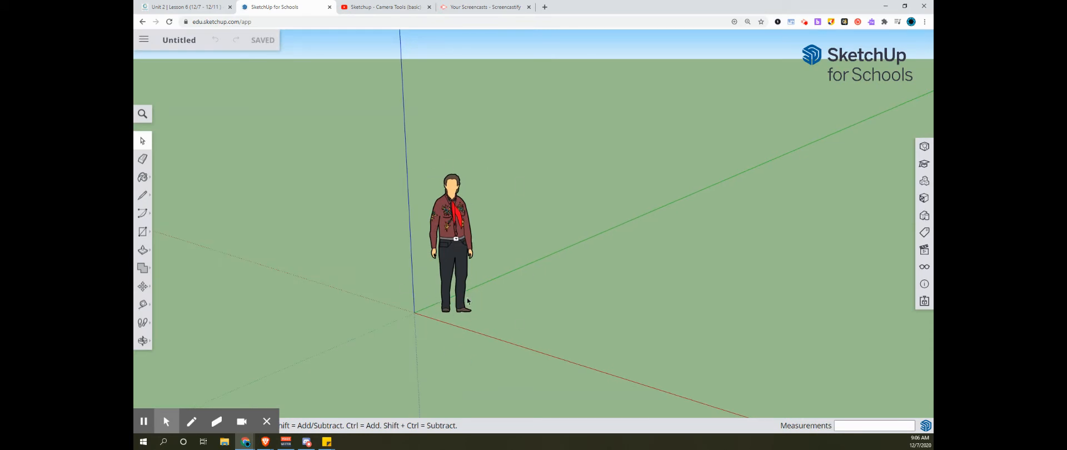
scroll(468, 301, "down", 1)
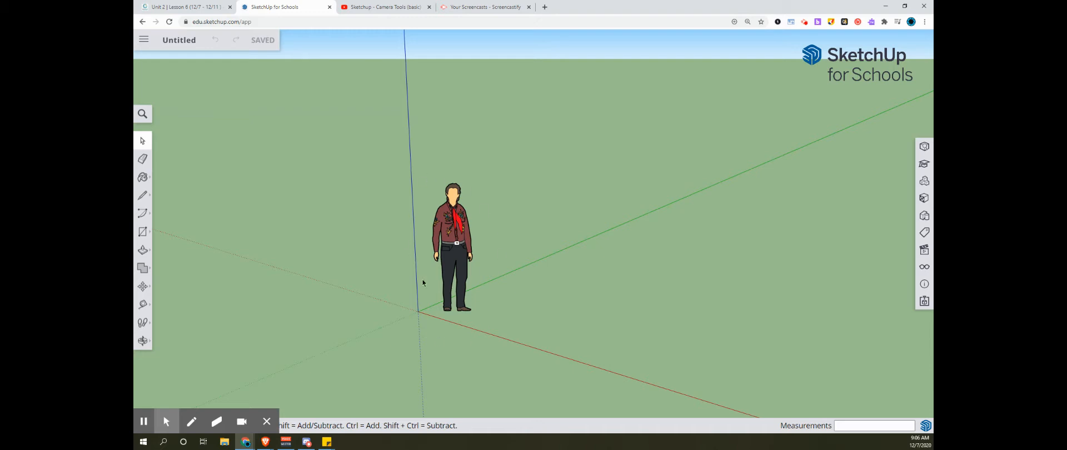
middle_click_drag(439, 306, 498, 294)
key("space")
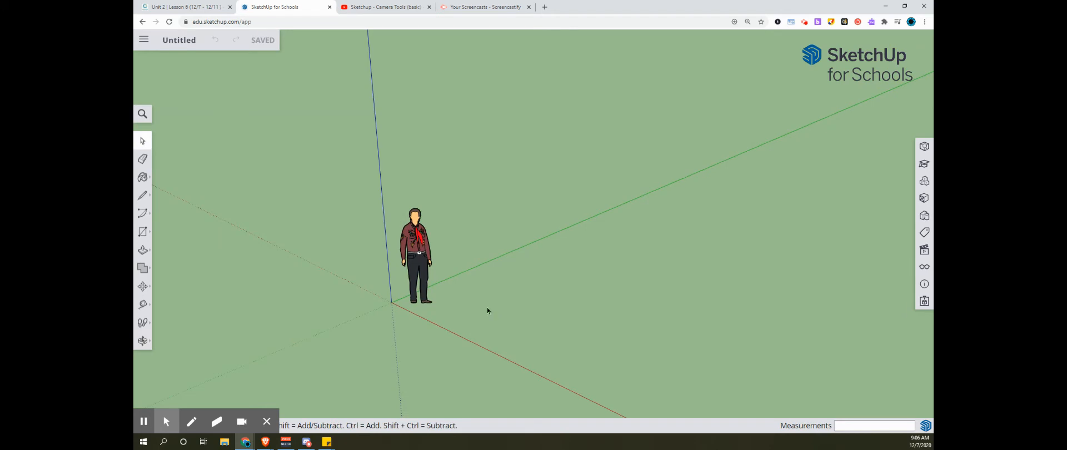
middle_click_drag(489, 309, 234, 235)
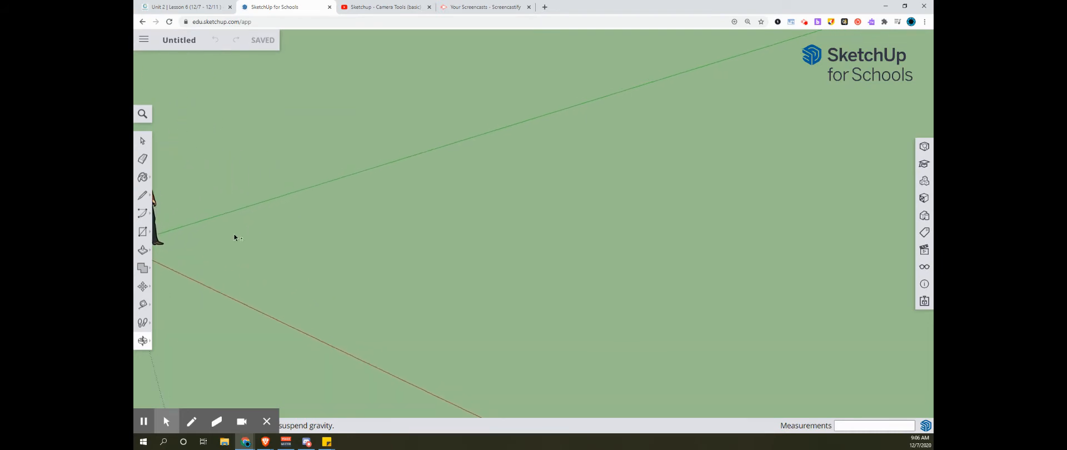
scroll(270, 238, "down", 3)
middle_click_drag(330, 247, 386, 276)
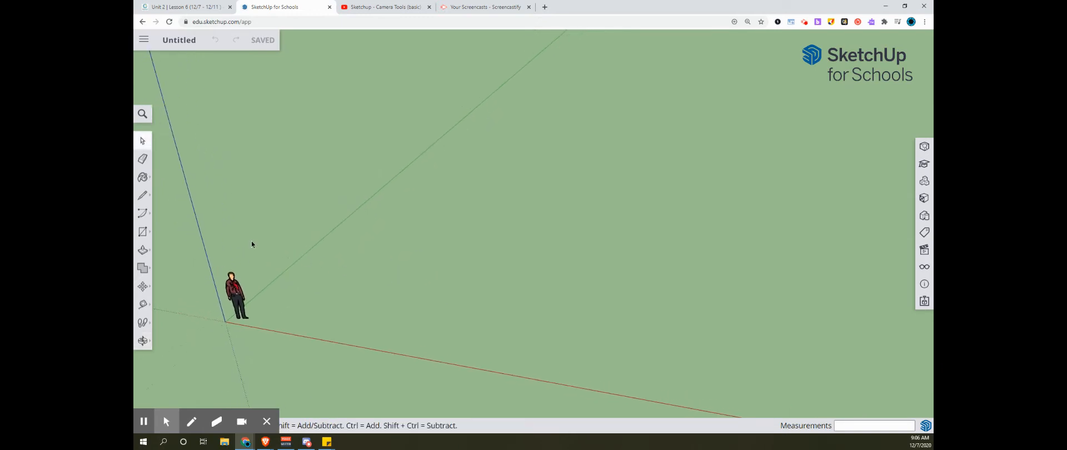
key("alt+f")
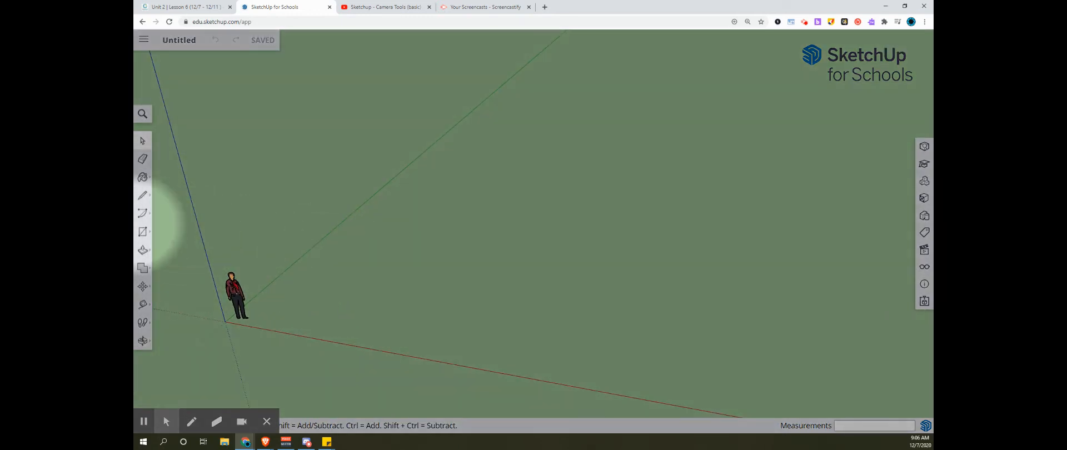
Draw a rectangle about 24' 4" by 40' 2" on the open ground beside the scale figure
left_click(144, 195)
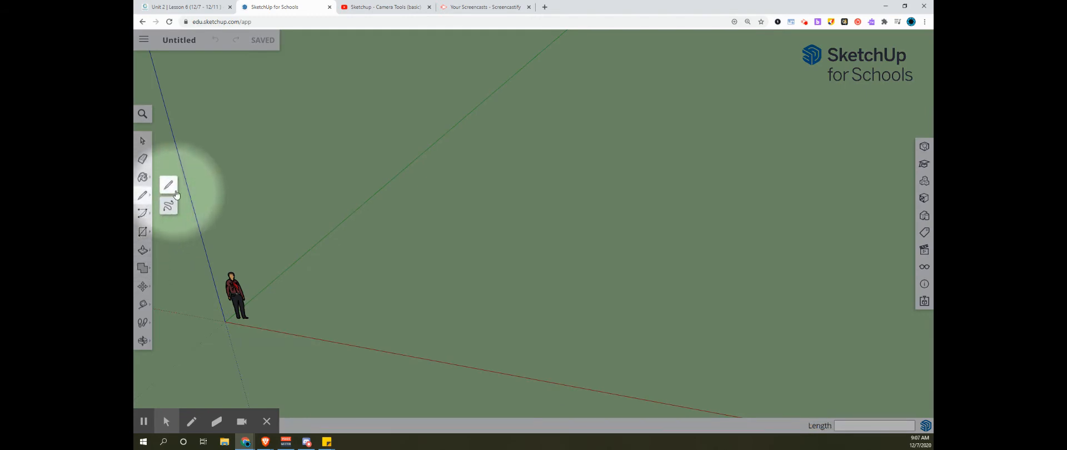
left_click(143, 231)
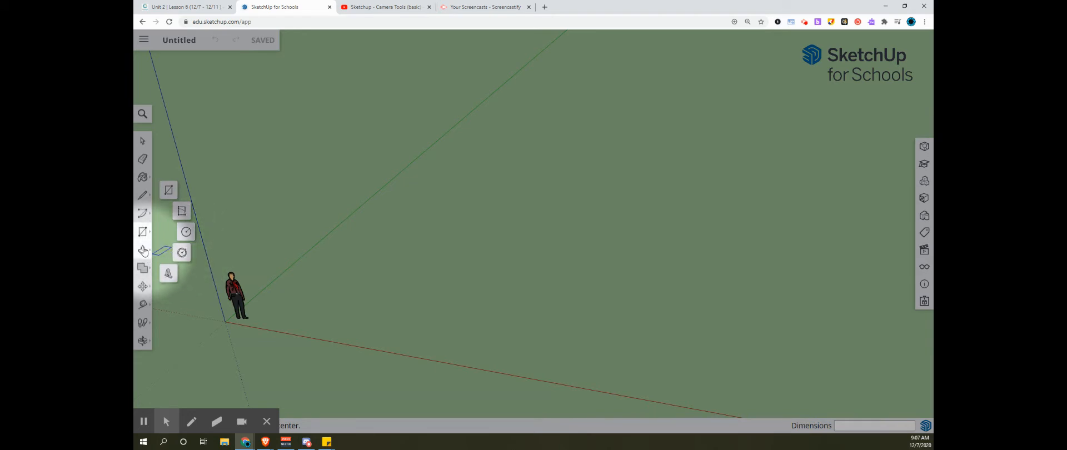
left_click(170, 190)
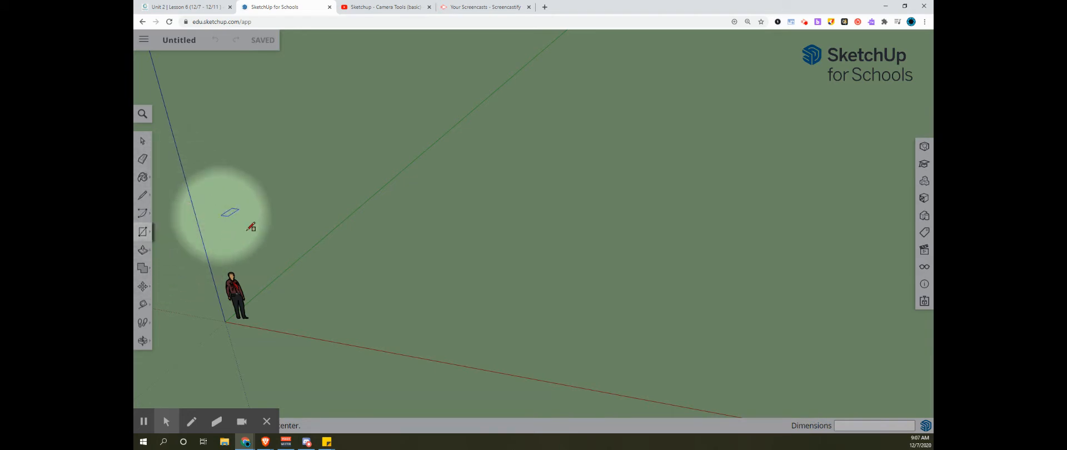
left_click(331, 295)
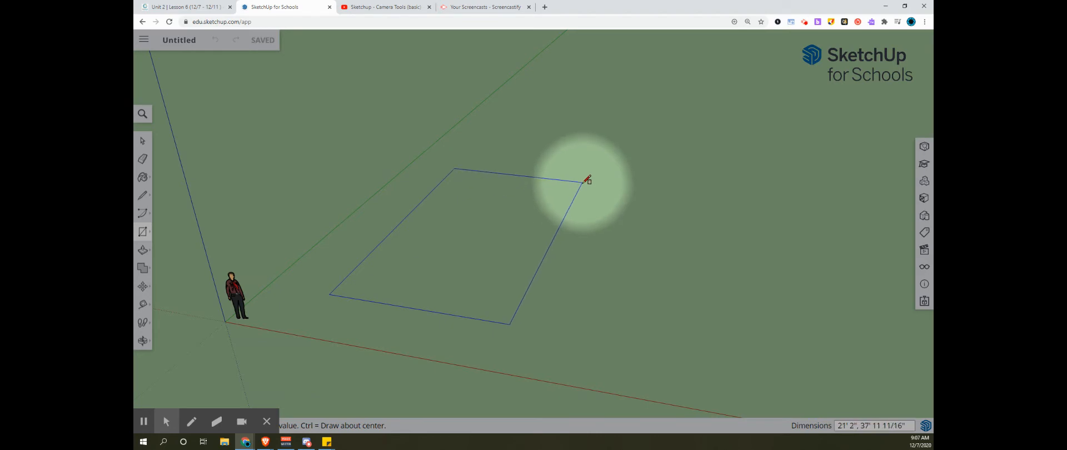
left_click(605, 178)
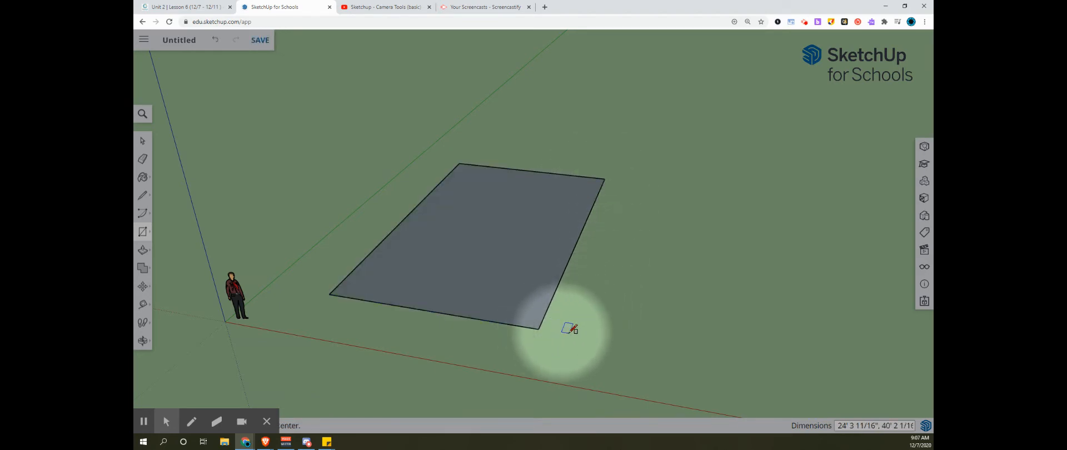
Draw a second rectangle about 40' 2" square, starting on the first rectangle's long edge away from the figure
mouse_move(612, 328)
middle_mouse_down("shift")
mouse_move(648, 329)
mouse_move(528, 307)
mouse_move(591, 313)
middle_mouse_up("shift")
middle_click_drag(596, 264, 525, 308, "shift")
left_click(445, 278)
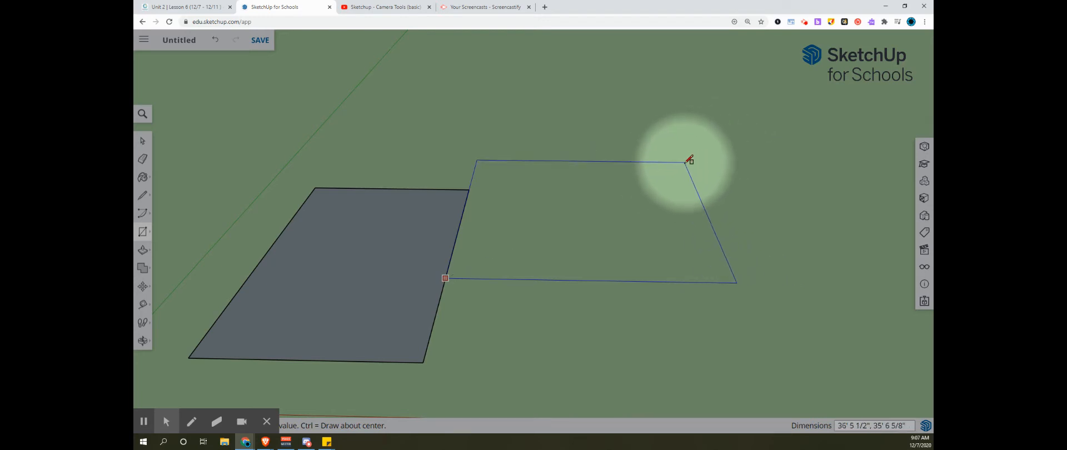
left_click(712, 151)
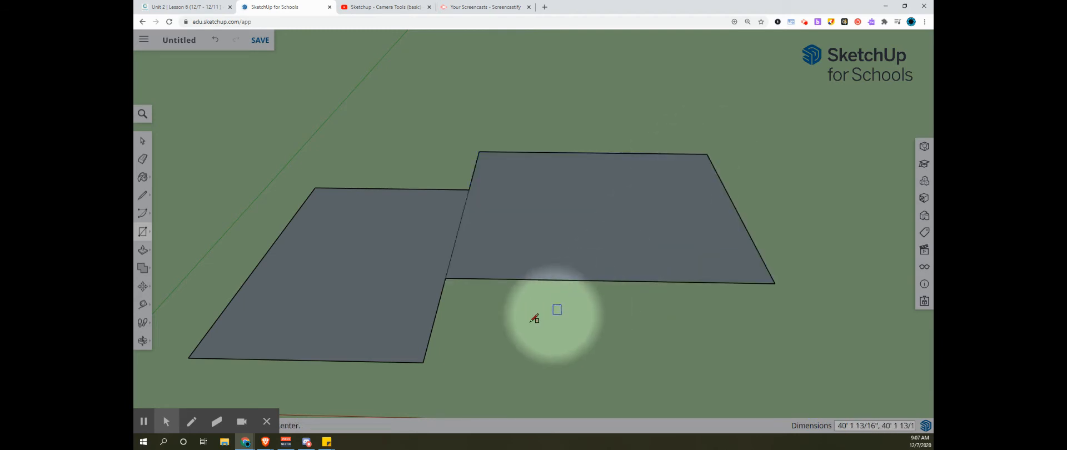
Draw a third rectangle about 47' by 24' 4" from the corner where the first two meet, and check its alignment with the first
middle_click_drag(555, 310, 655, 264)
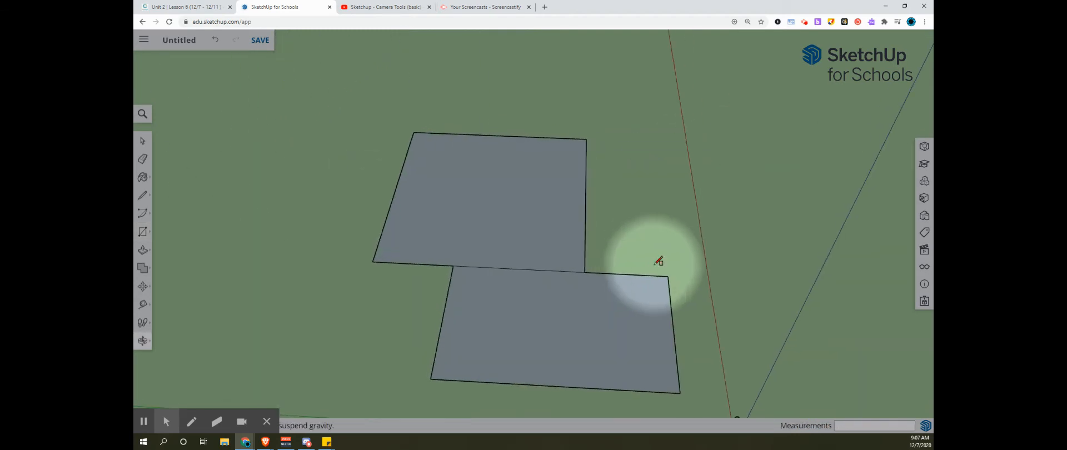
middle_click_drag(364, 342, 603, 250)
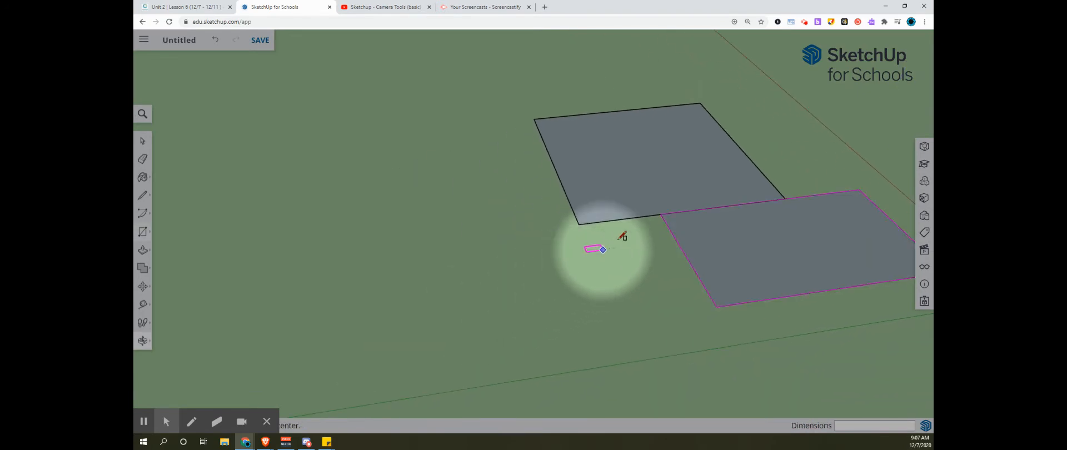
left_click(661, 214)
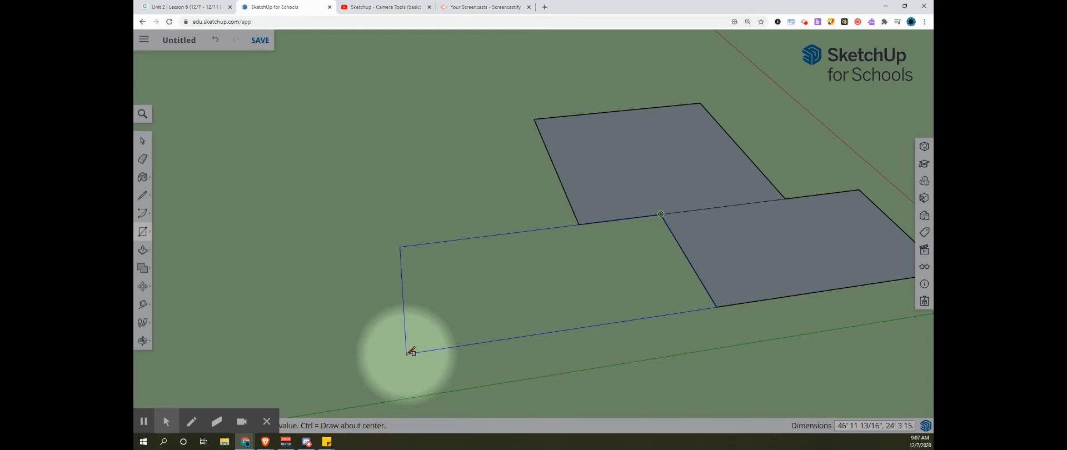
left_click(407, 352)
scroll(617, 328, "up", 5)
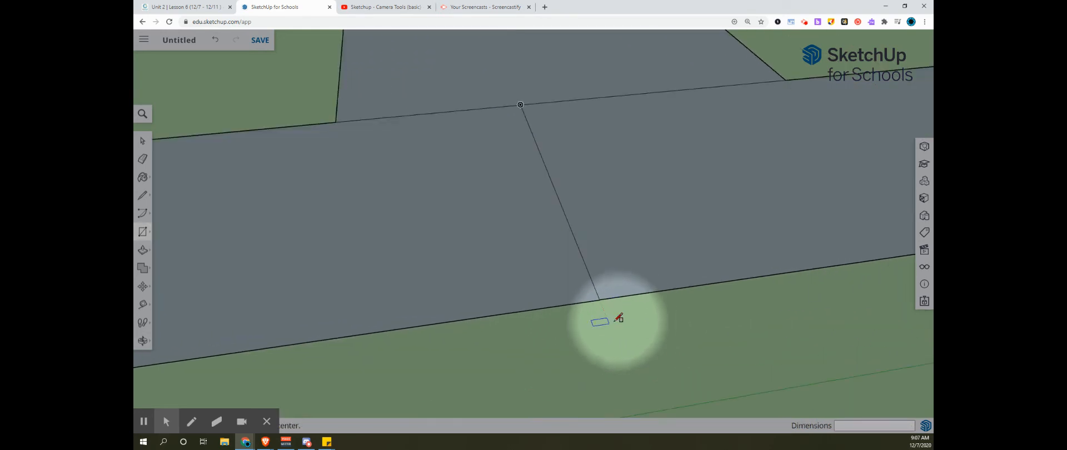
scroll(618, 318, "up", 5)
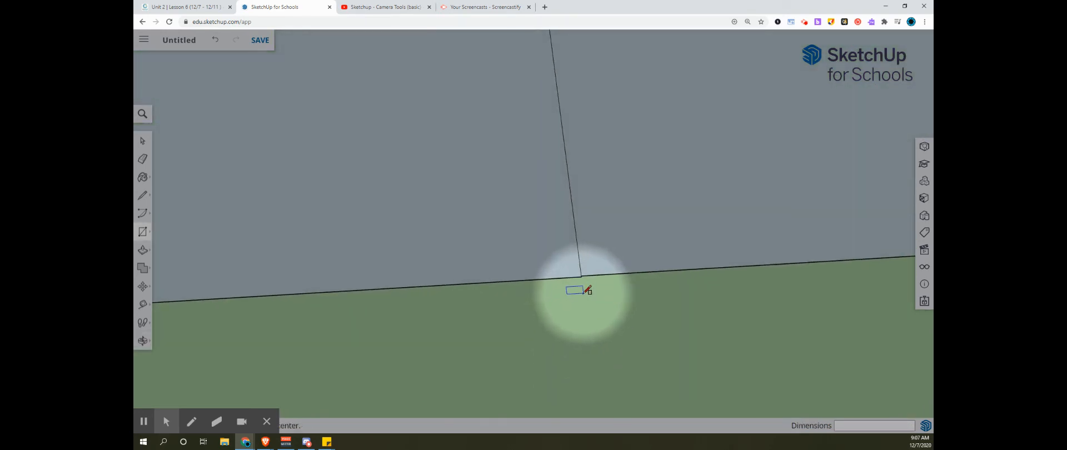
scroll(589, 241, "up", 3)
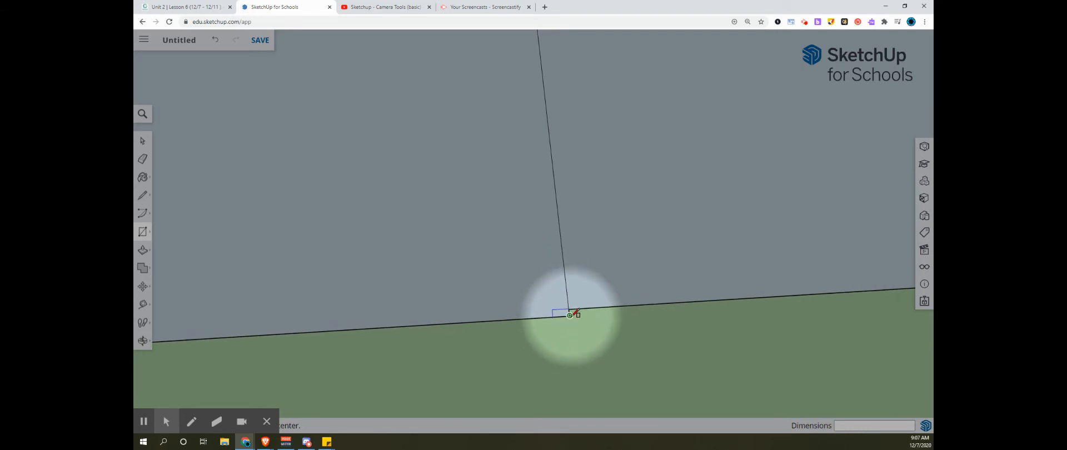
scroll(570, 315, "down", 8)
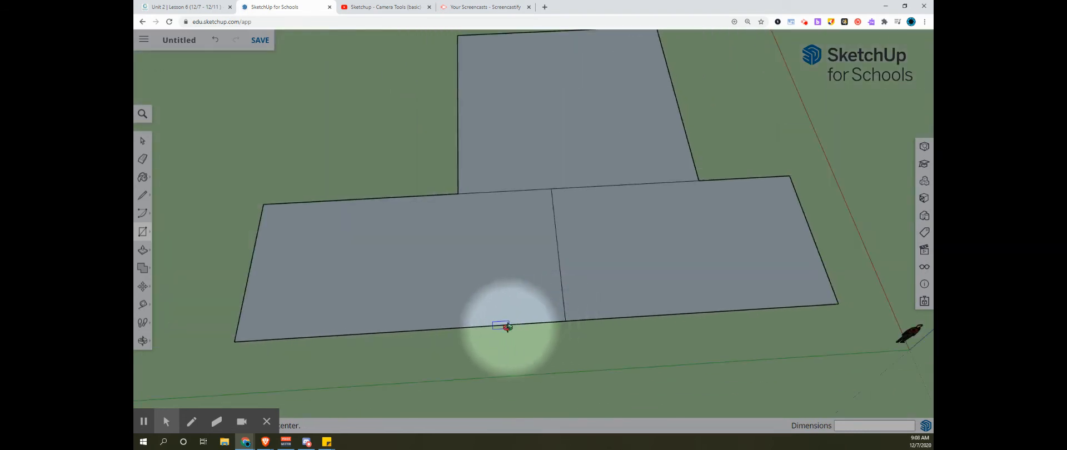
Try a rectangle about 47' 9" by 31' 4" from the first rectangle's outer corner, and undo it
middle_click_drag(507, 327, 567, 285)
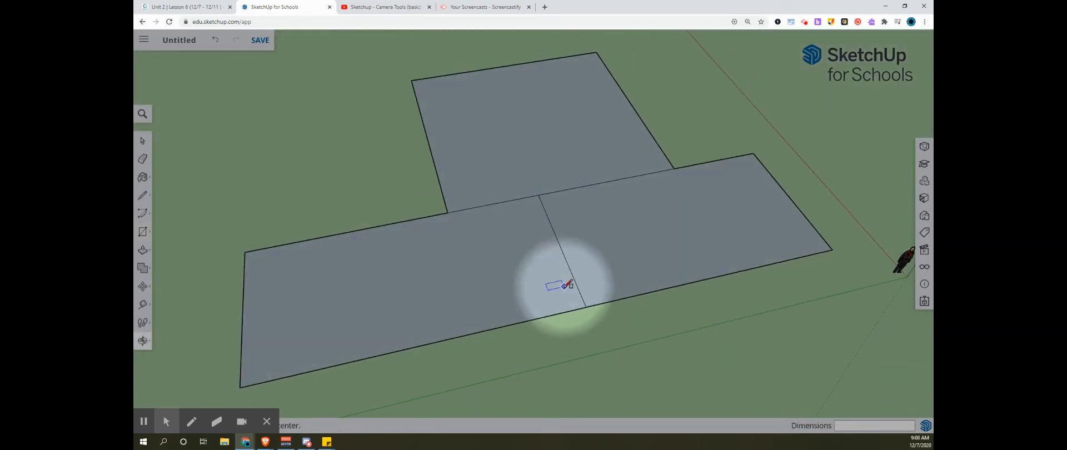
left_click(586, 306)
left_click(403, 261)
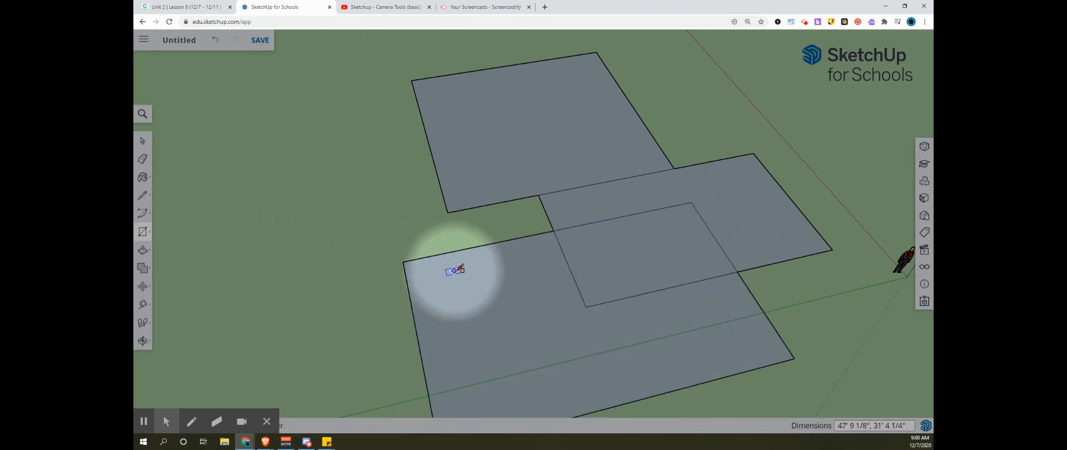
key("ctrl+z")
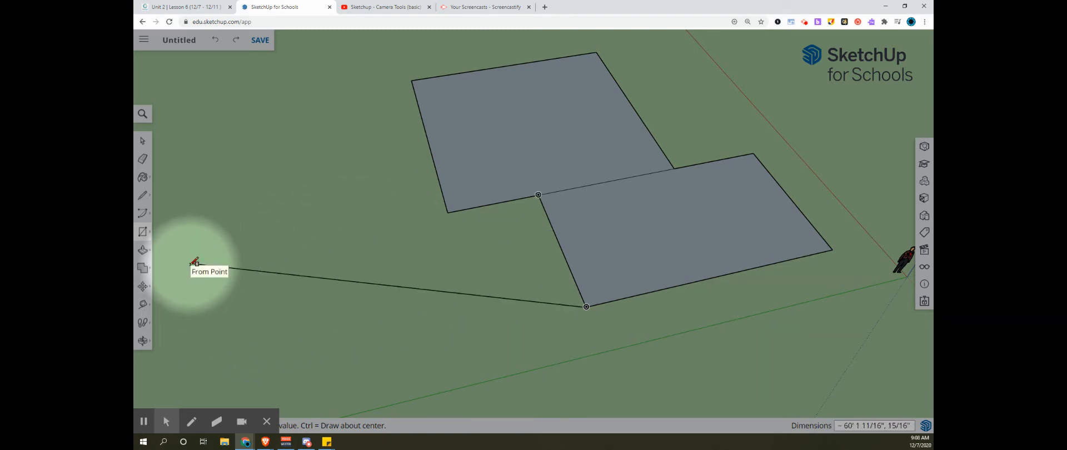
key("ctrl+z")
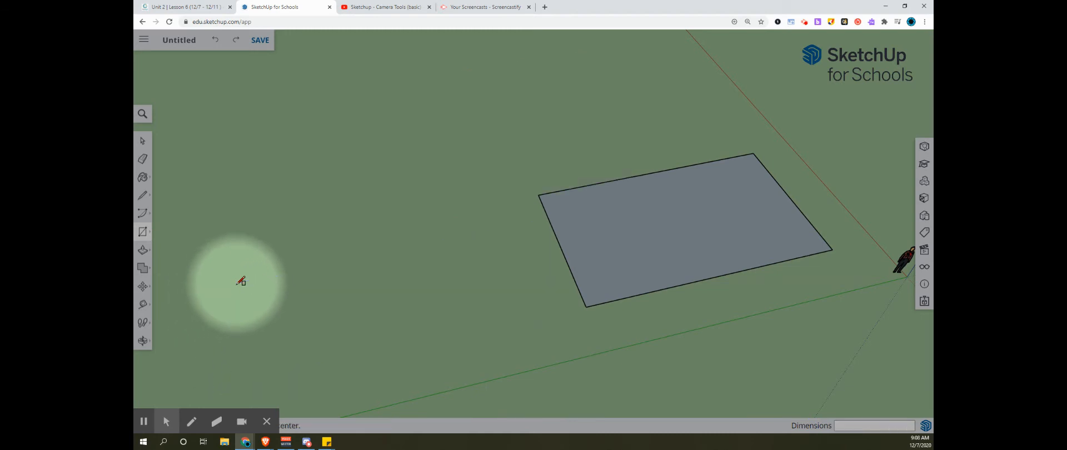
left_click(235, 280)
key("Escape")
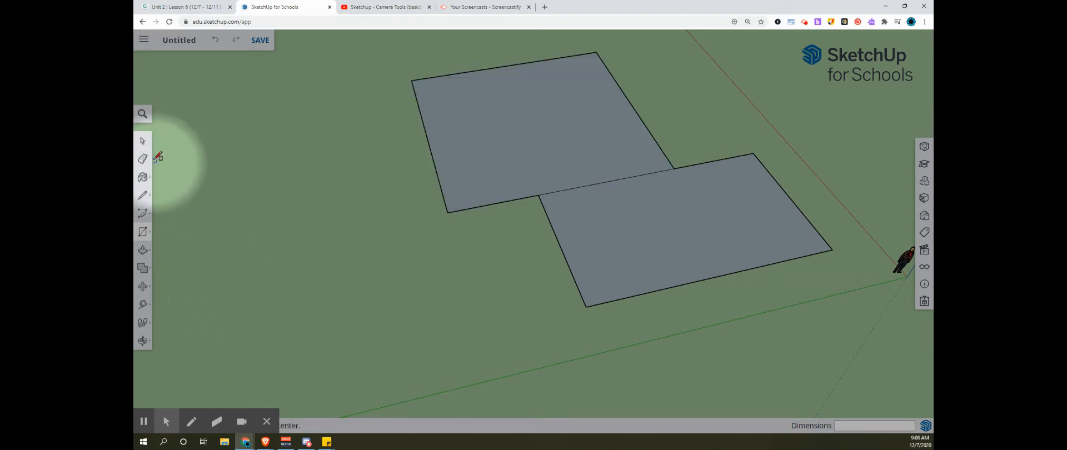
Draw lines from the second rectangle's free corner outward, across, and back to the first rectangle's outer corner to enclose a third room
left_click(144, 195)
left_click(169, 187)
left_click(447, 212)
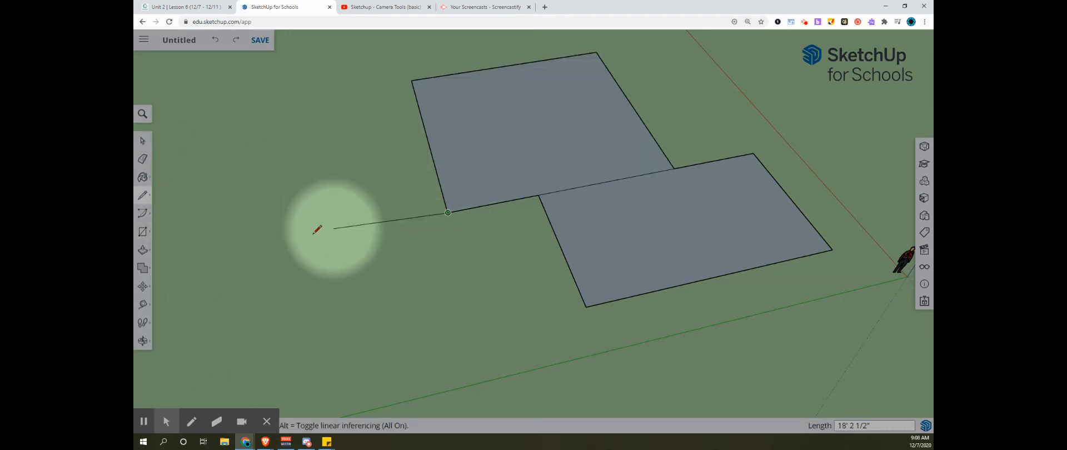
left_click(276, 246)
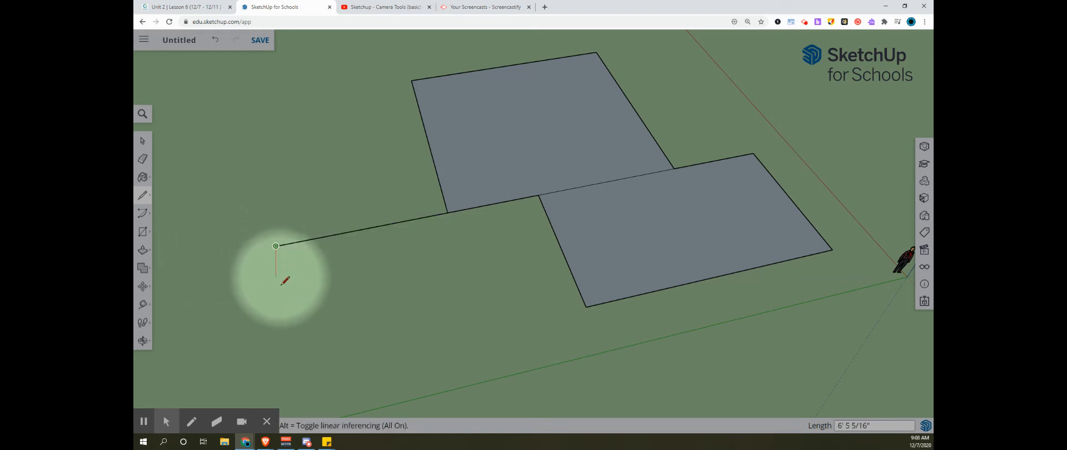
left_click(276, 379)
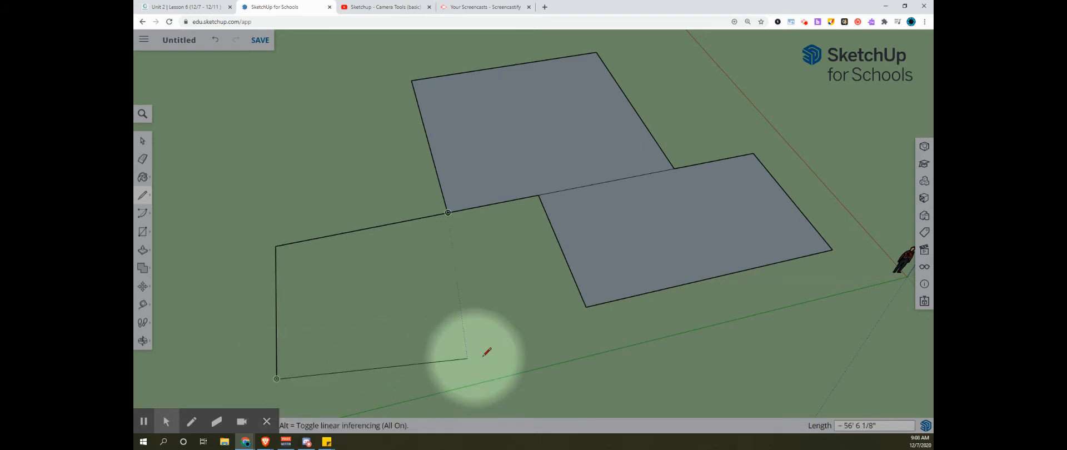
left_click(587, 307)
Enclose a fourth room in the notch with a line from the third room's corner and one from the second rectangle's outer corner
mouse_move(472, 274)
middle_mouse_down()
mouse_move(398, 191)
mouse_move(528, 179)
mouse_move(710, 230)
mouse_move(577, 248)
mouse_move(703, 236)
mouse_move(550, 288)
mouse_move(494, 271)
middle_mouse_up()
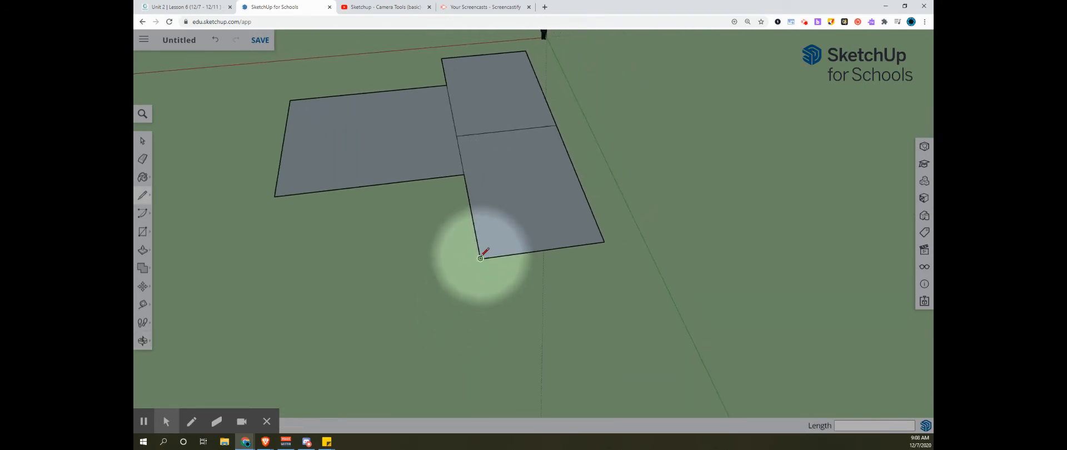
left_click(480, 259)
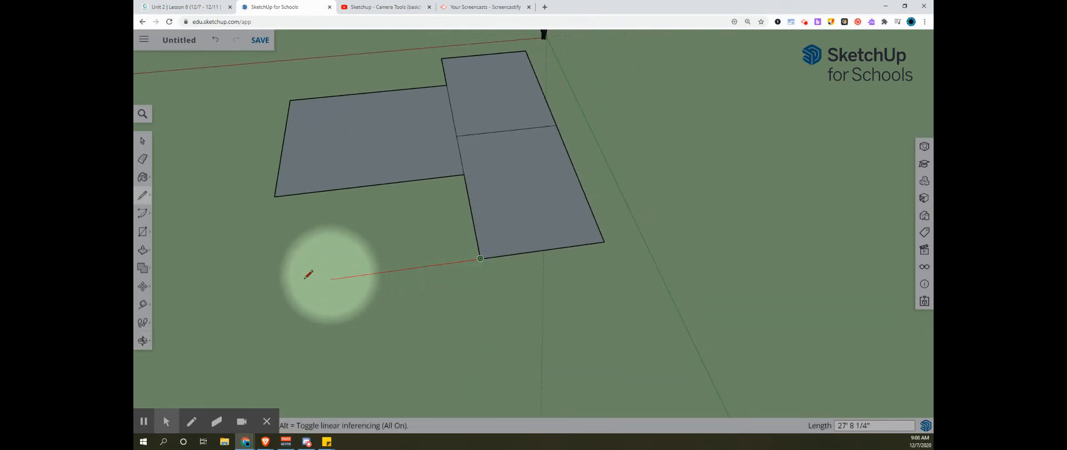
left_click(247, 290)
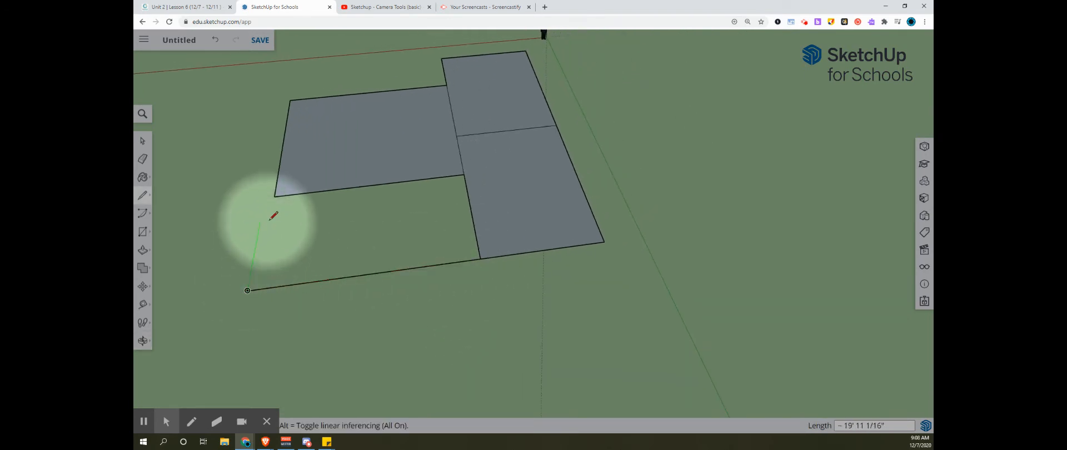
left_click(235, 187)
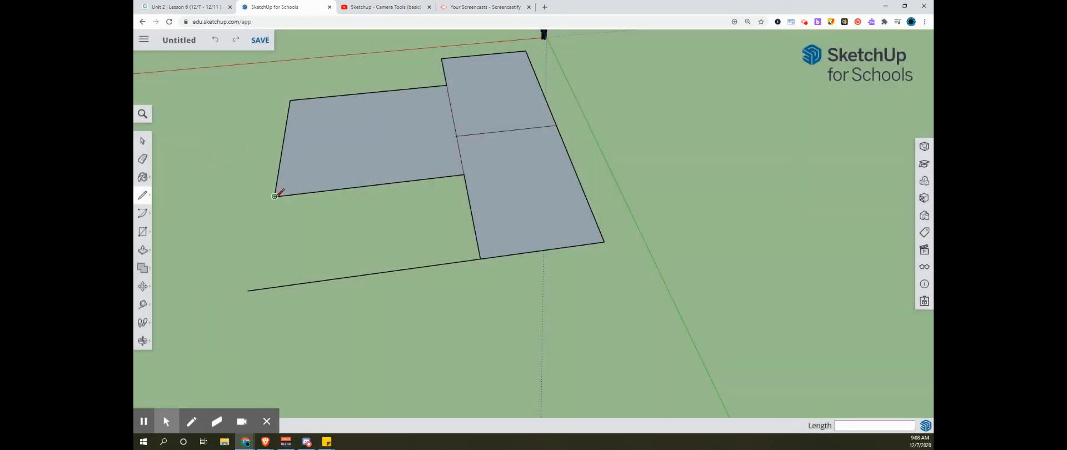
left_click(260, 287)
Erase the short line stub overhanging the fourth room's outer corner
mouse_move(257, 289)
middle_mouse_down()
mouse_move(208, 272)
mouse_move(328, 250)
mouse_move(413, 263)
mouse_move(420, 275)
middle_mouse_up()
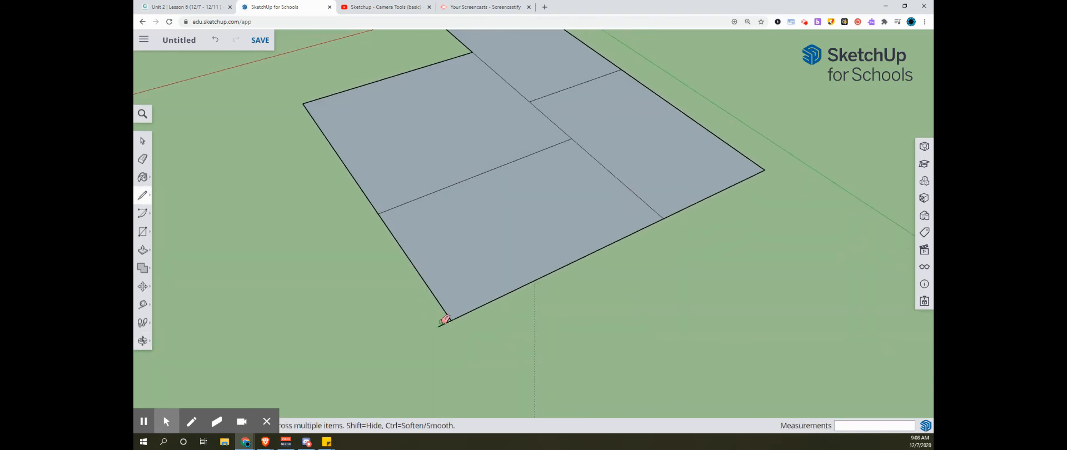
mouse_move(418, 310)
middle_mouse_down()
mouse_move(295, 262)
mouse_move(406, 310)
mouse_move(444, 275)
middle_mouse_up()
mouse_move(764, 323)
middle_mouse_down()
mouse_move(552, 300)
mouse_move(467, 264)
mouse_move(356, 336)
mouse_move(565, 267)
mouse_move(555, 295)
mouse_move(443, 302)
mouse_move(483, 240)
middle_mouse_up()
middle_click_drag(385, 320, 587, 279)
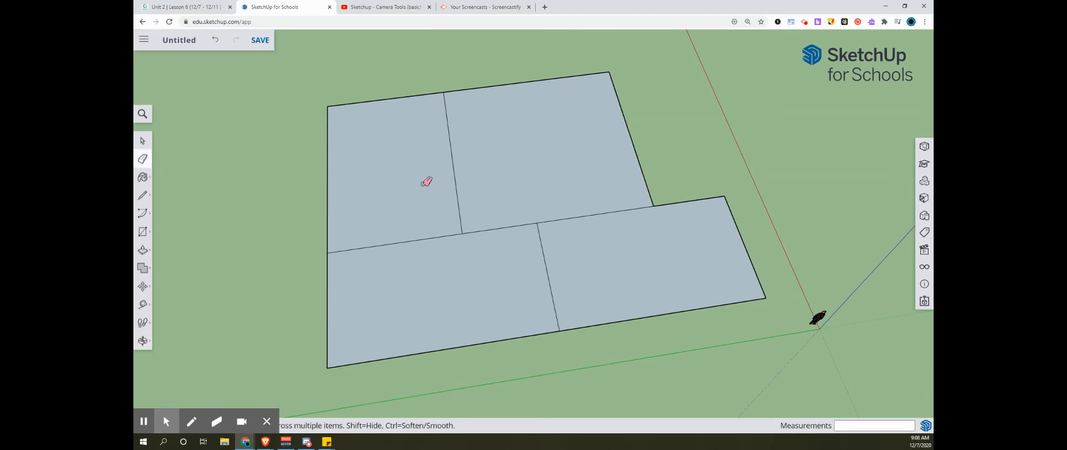
Draw lines enclosing a fifth room along the outer ends of the third and fourth rooms, with an outer side about 64' 5" long
mouse_move(354, 233)
middle_mouse_down("shift")
mouse_move(353, 255)
mouse_move(374, 231)
mouse_move(428, 246)
middle_mouse_up("shift")
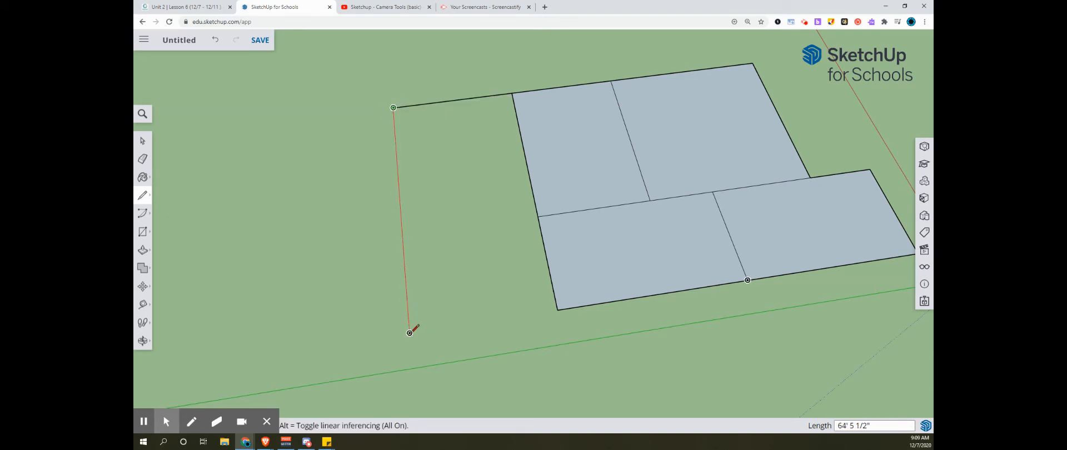
left_click(557, 309)
scroll(296, 229, "up", 1)
Try a door-swing arc at the corner where two room-dividing lines meet
middle_click_drag(295, 216, 236, 153, "shift")
mouse_move(389, 256)
middle_mouse_down()
mouse_move(580, 254)
mouse_move(491, 338)
mouse_move(546, 324)
mouse_move(531, 348)
mouse_move(536, 374)
mouse_move(572, 332)
mouse_move(544, 332)
mouse_move(600, 319)
mouse_move(538, 374)
mouse_move(326, 300)
mouse_move(317, 276)
mouse_move(334, 271)
mouse_move(255, 274)
mouse_move(220, 226)
middle_mouse_up()
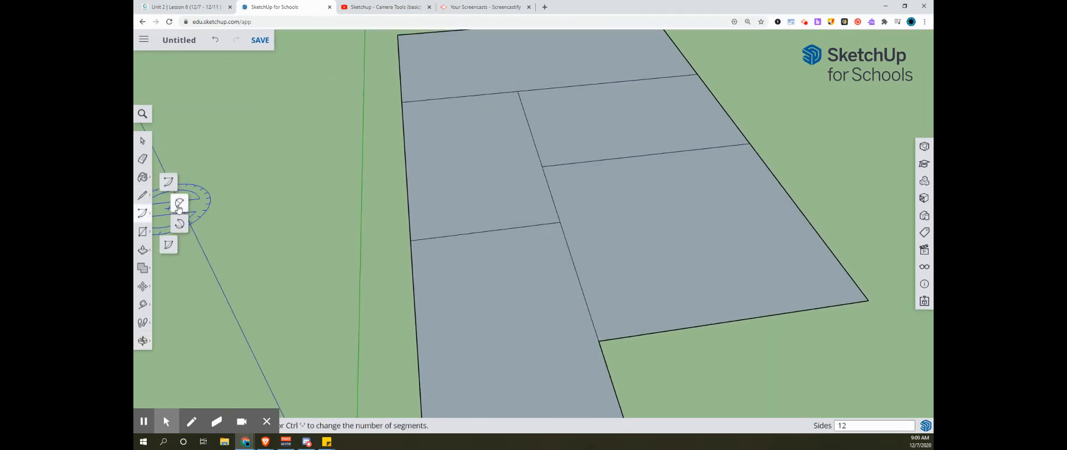
left_click(180, 203)
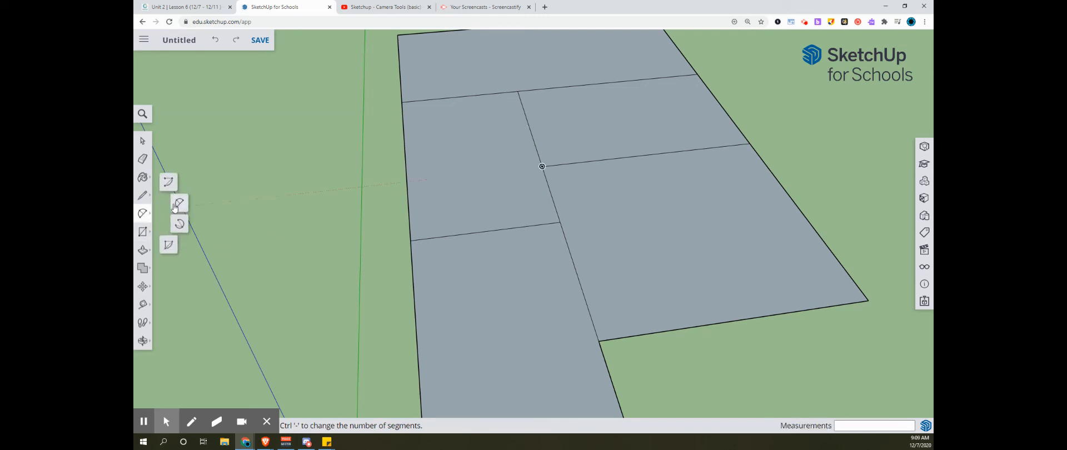
left_click(171, 189)
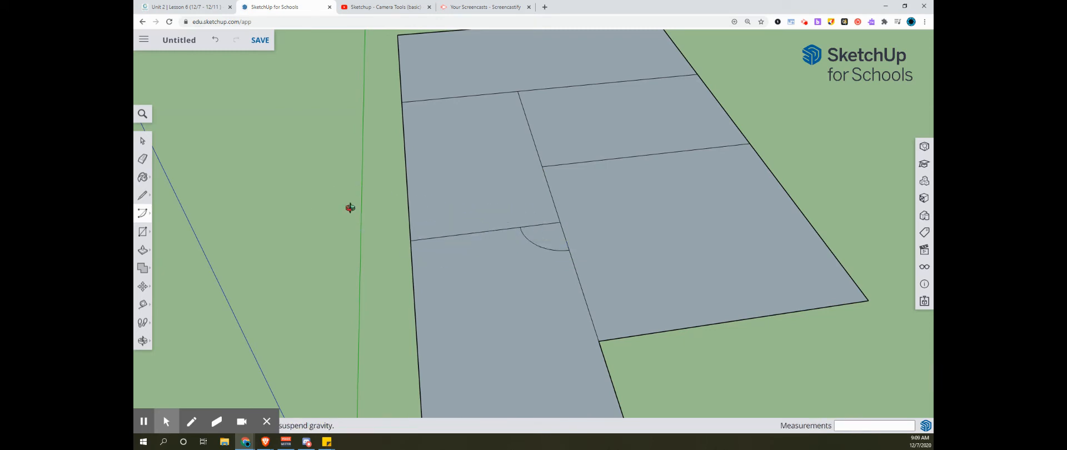
middle_click_drag(350, 208, 415, 203)
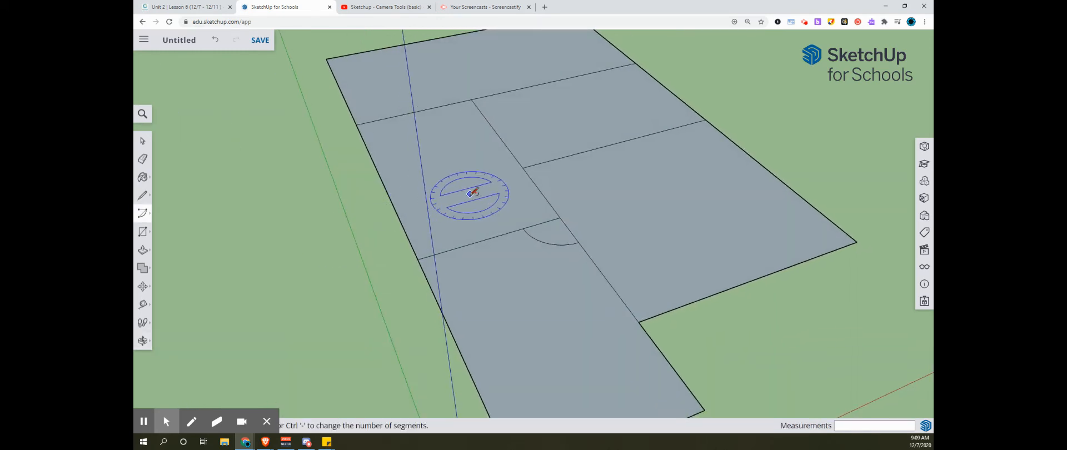
left_click(145, 234)
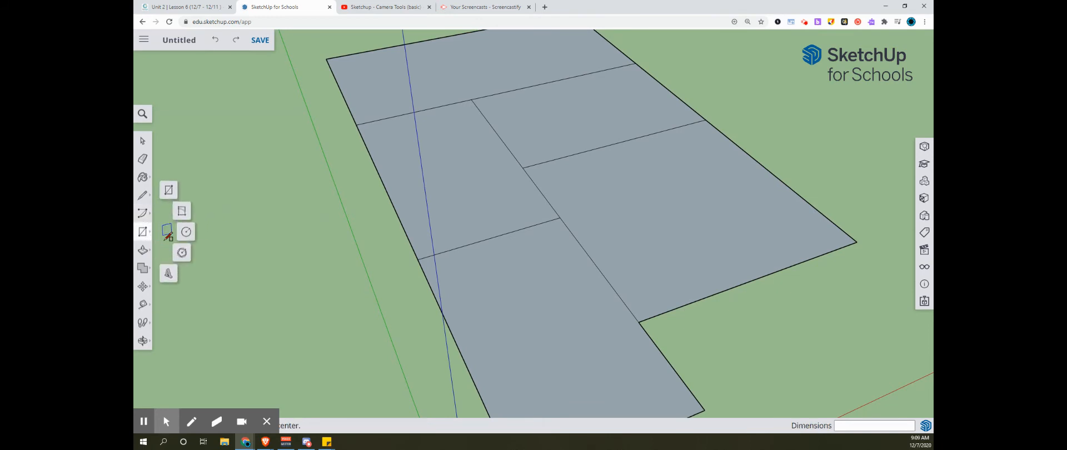
left_click(183, 253)
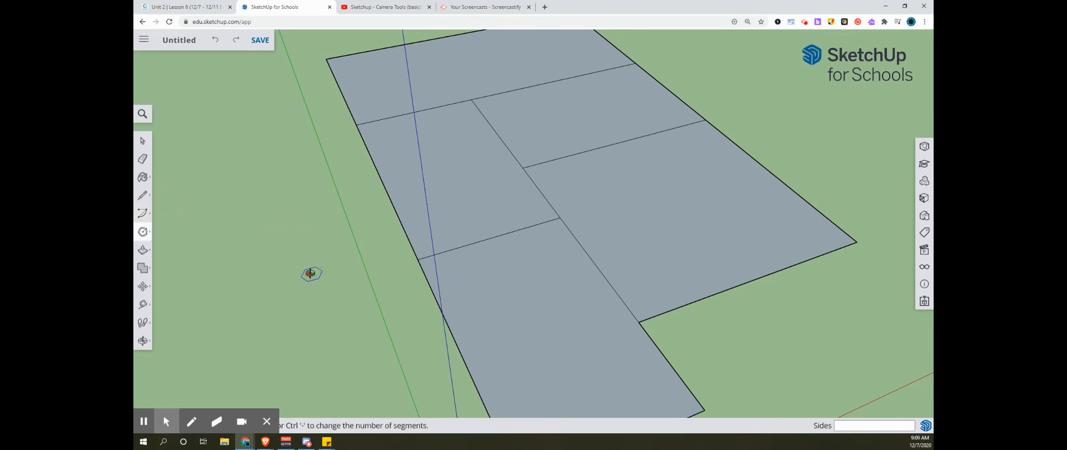
middle_click_drag(311, 273, 395, 309)
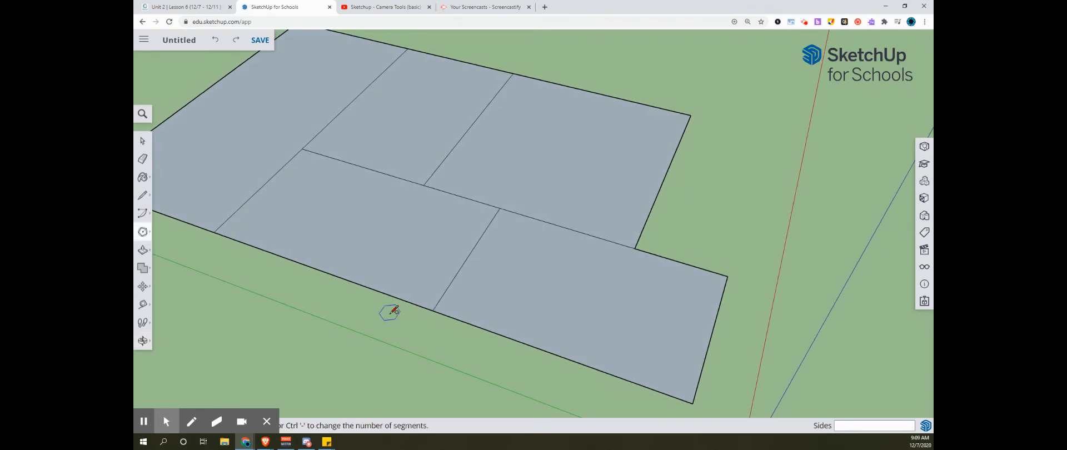
middle_click_drag(406, 339, 538, 357)
scroll(538, 357, "up", 1)
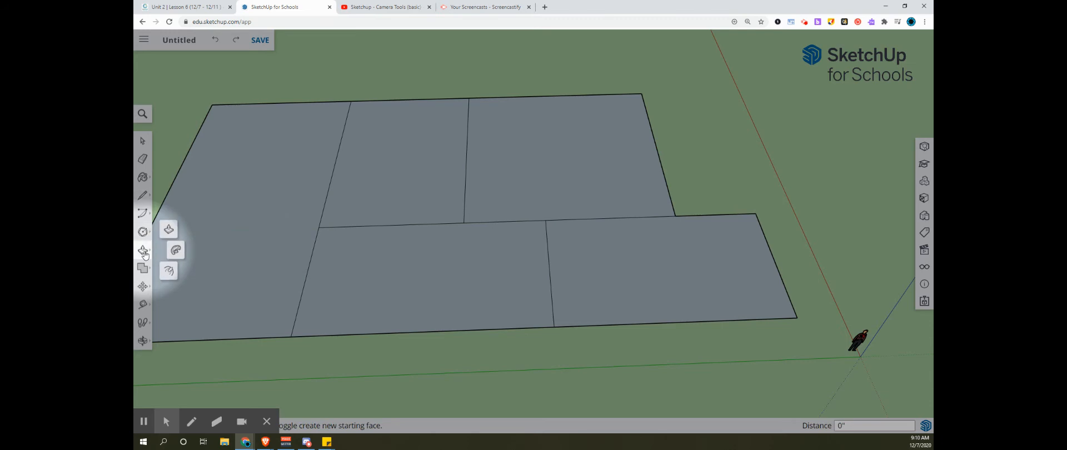
Offset the outlines of the two rooms in the row nearest the green axis inward by 6 inches
left_click(168, 273)
scroll(653, 286, "up", 2)
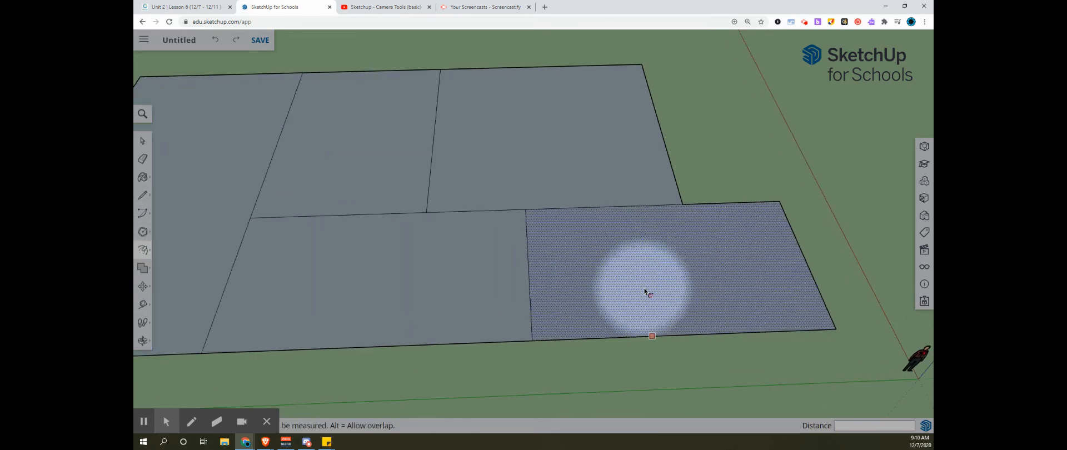
left_click(645, 289)
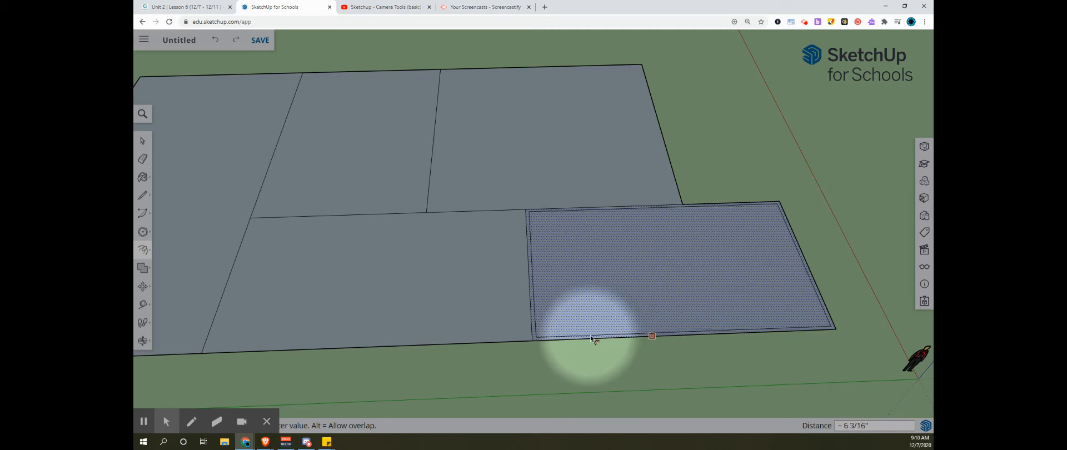
key("Return")
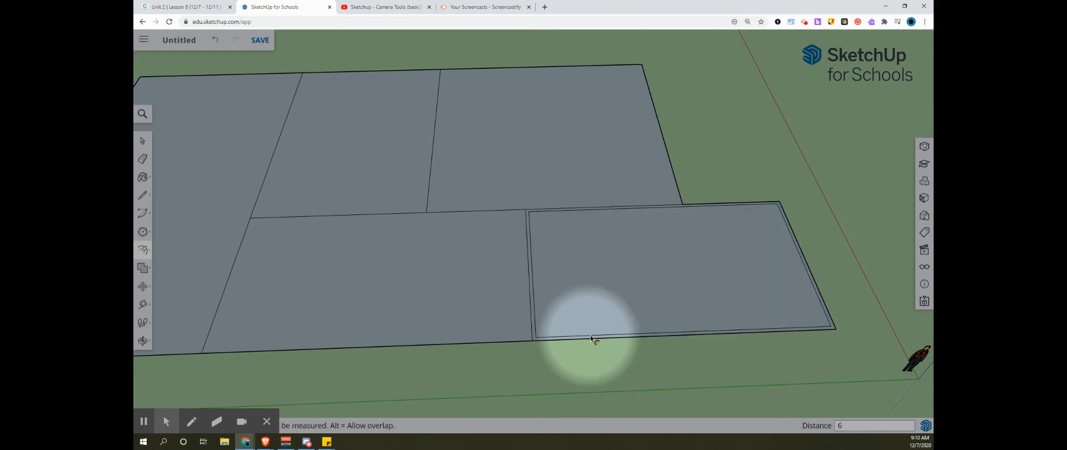
left_click(305, 302)
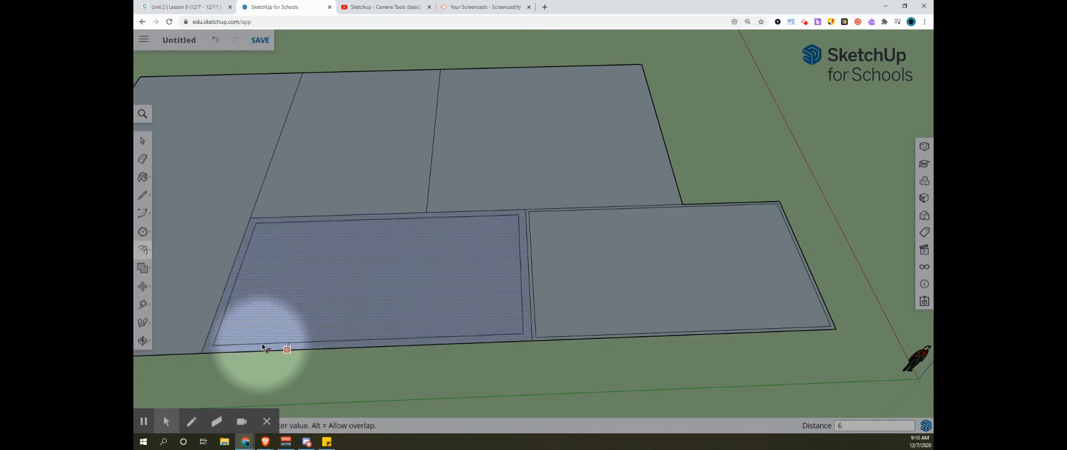
left_click(263, 344)
Offset the outlines of the two rooms in the other row and the long end room inward by 6 inches
scroll(476, 353, "up", 2)
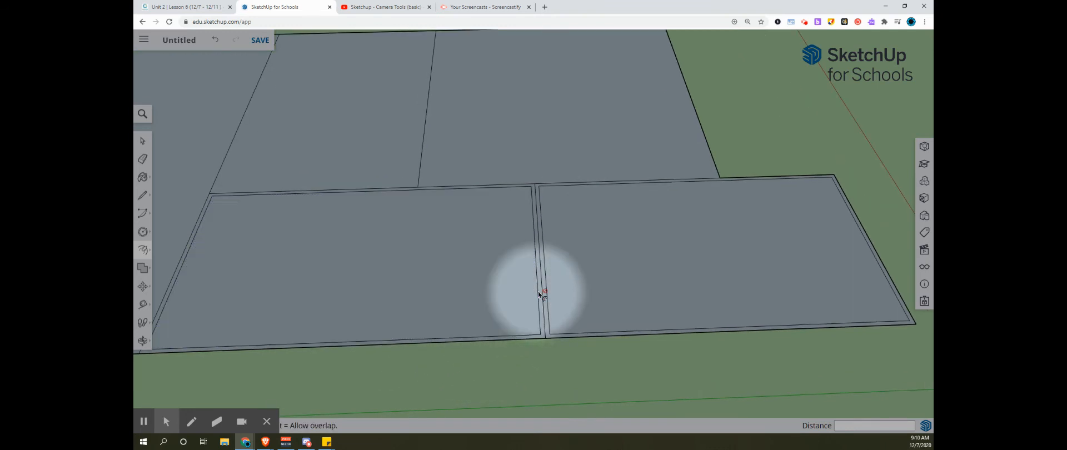
scroll(549, 308, "up", 3)
scroll(549, 307, "up", 3)
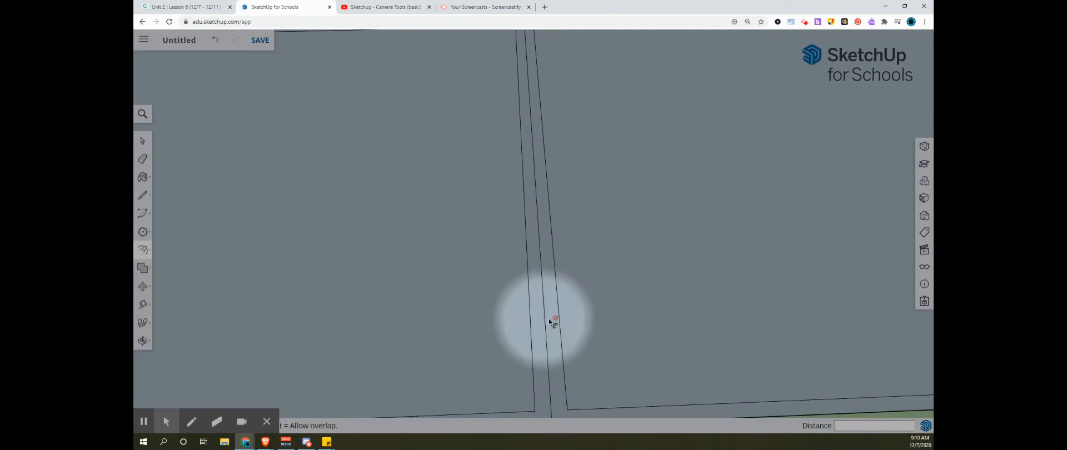
scroll(550, 321, "down", 5)
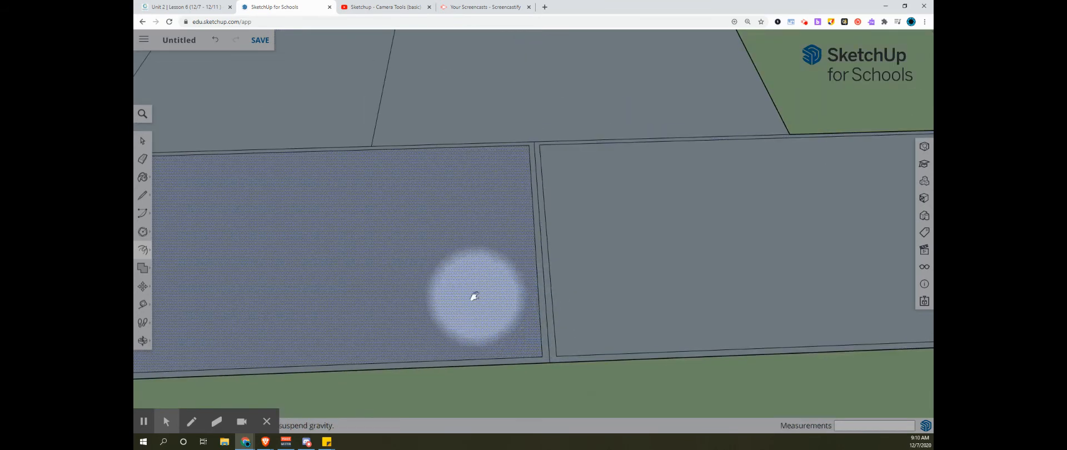
middle_click_drag(471, 266, 424, 324)
scroll(368, 266, "down", 3)
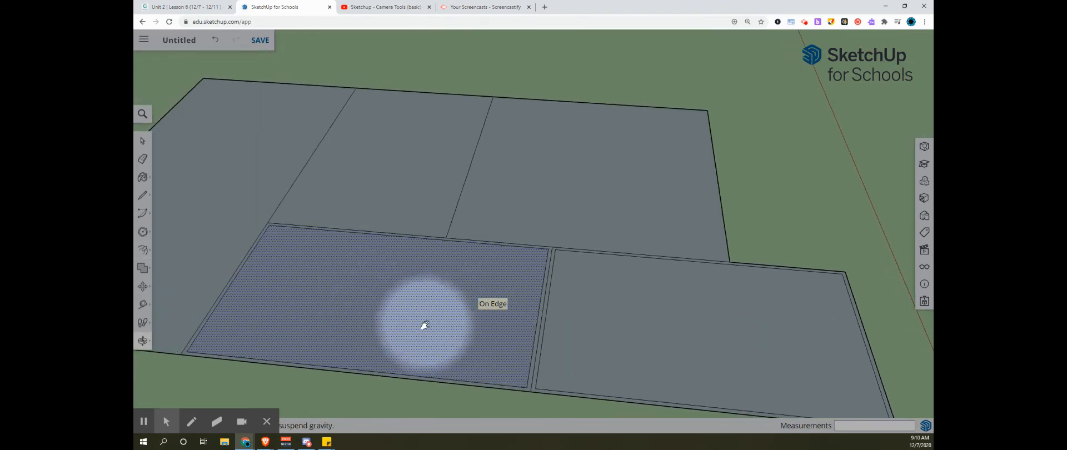
left_click(495, 199)
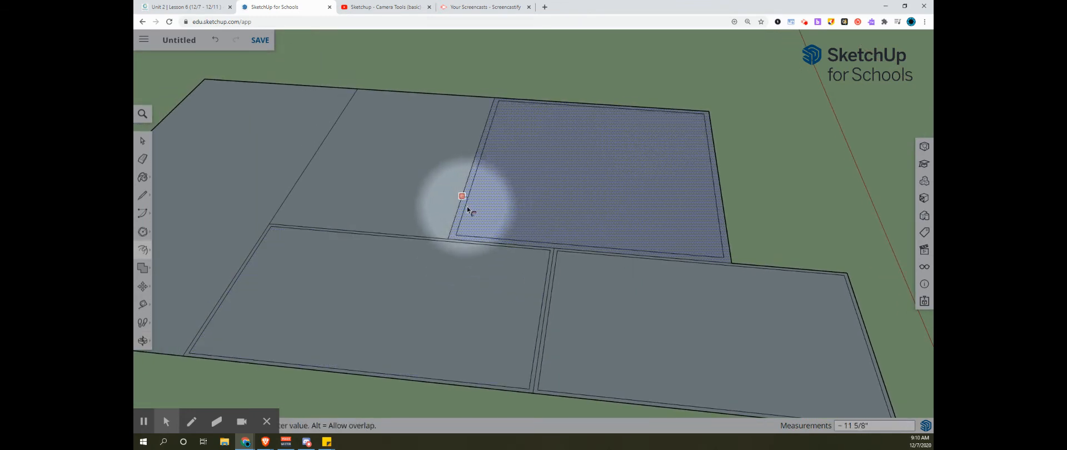
left_click(466, 206)
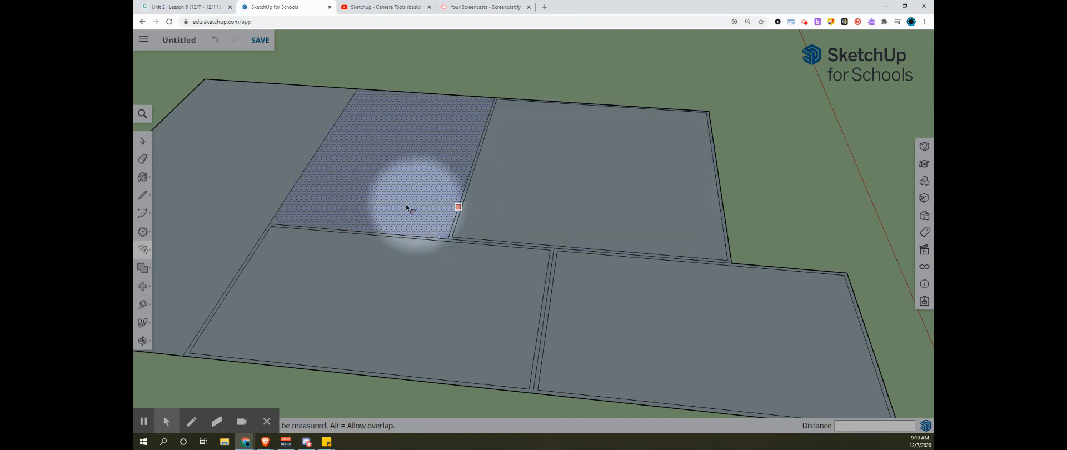
left_click(396, 198)
type("6")
key("Return")
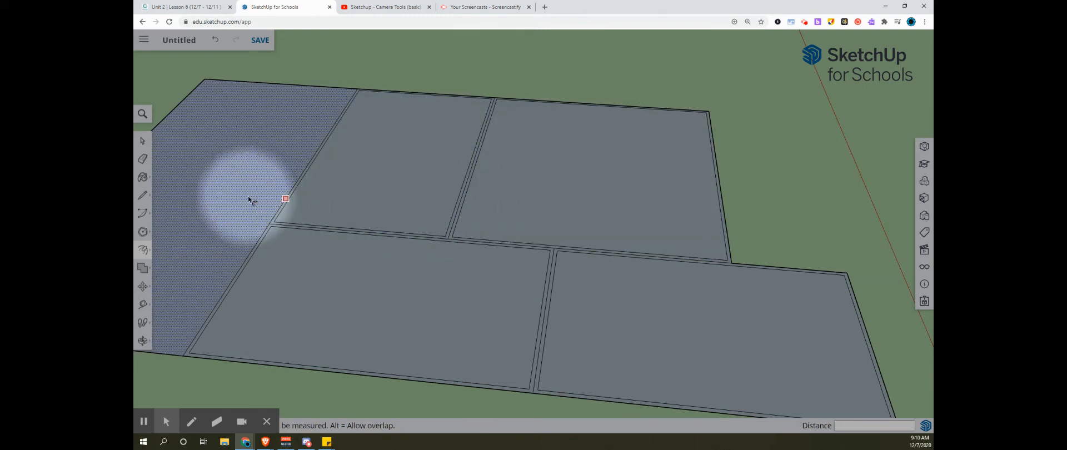
middle_click_drag(305, 255, 405, 294)
middle_click_drag(584, 214, 454, 199)
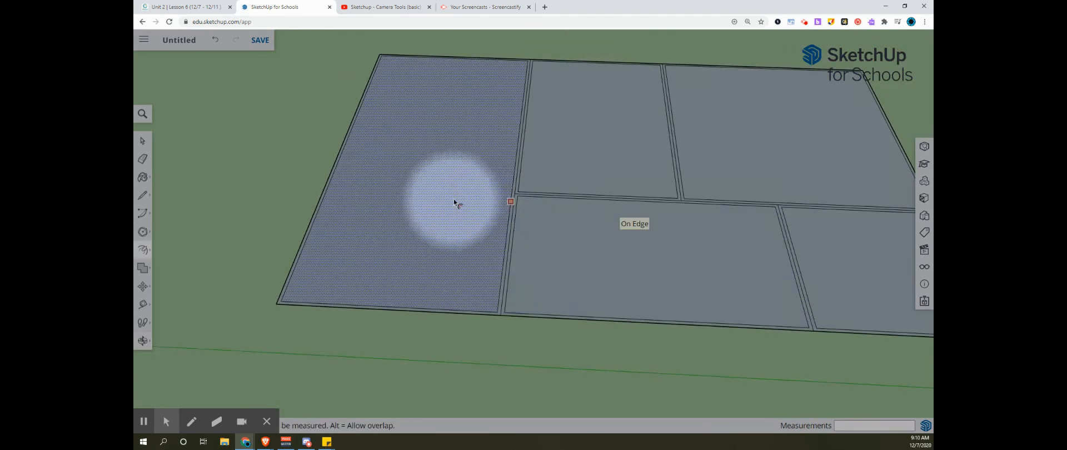
Examine the multiple wall lines around the long end room and where its walls meet the neighbouring rooms
middle_click_drag(631, 245, 588, 272)
scroll(584, 272, "down", 2)
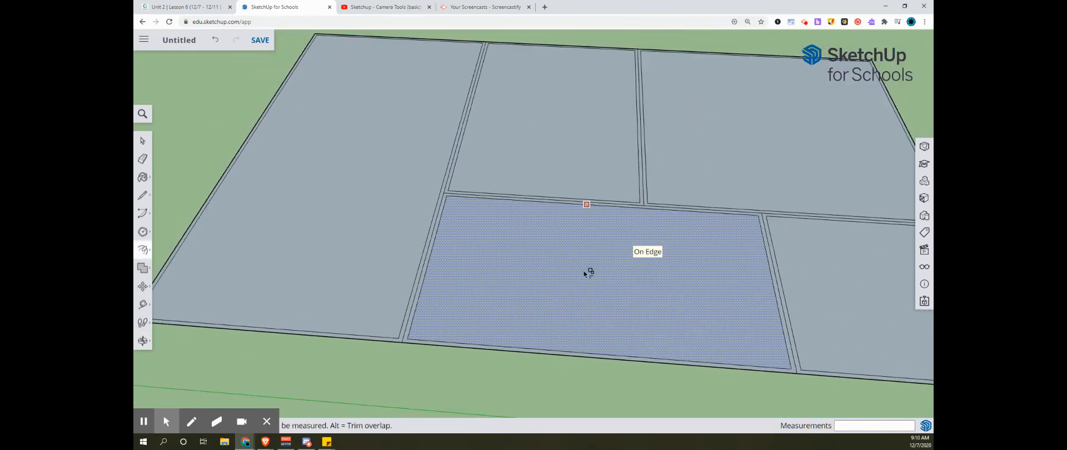
middle_click_drag(511, 272, 629, 279)
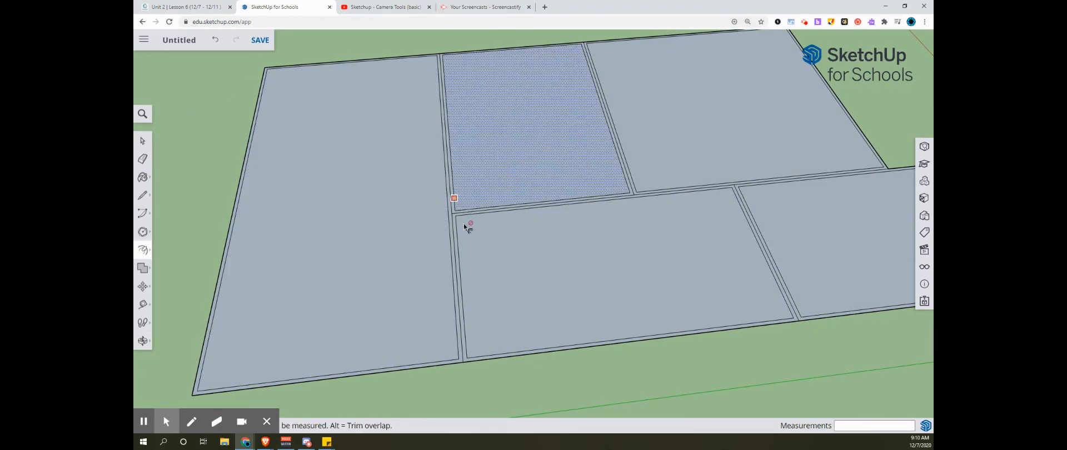
scroll(308, 375, "up", 3)
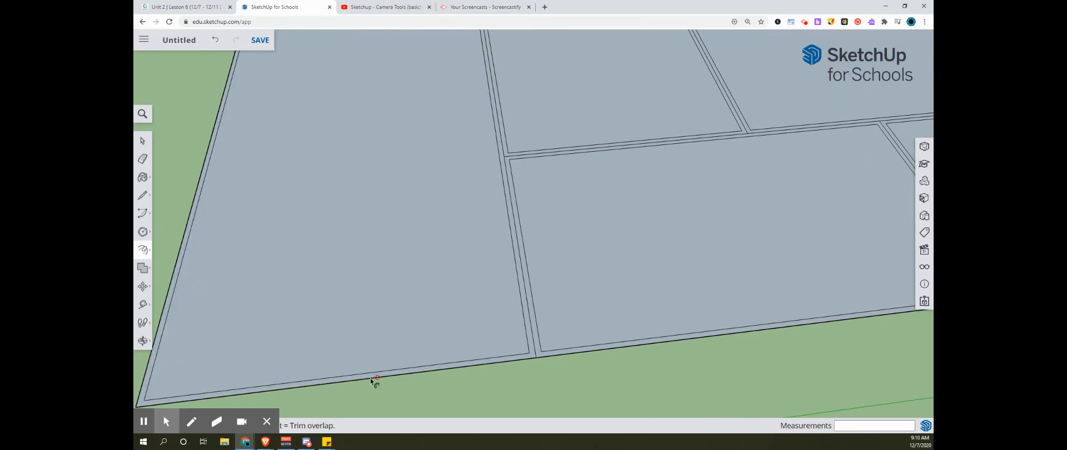
middle_click_drag(374, 381, 633, 348)
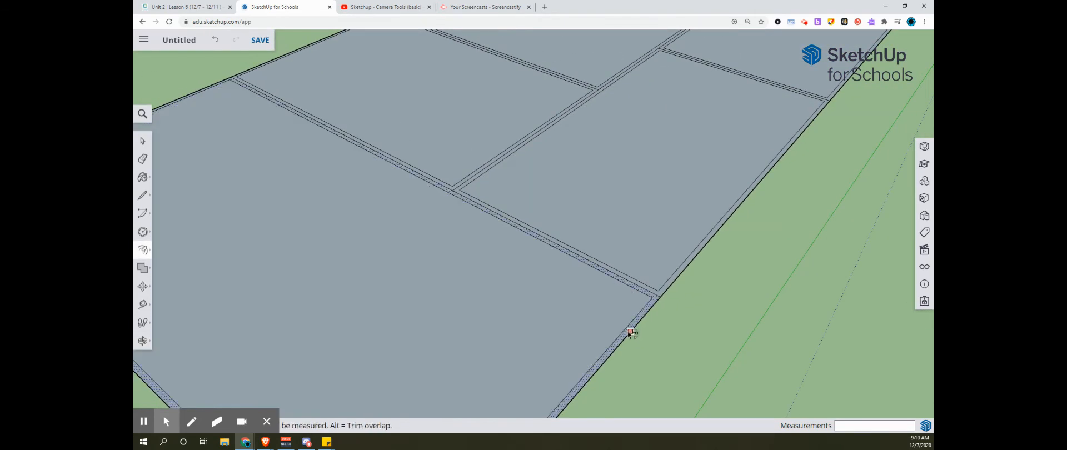
middle_click_drag(644, 279, 500, 303)
scroll(500, 303, "down", 3)
middle_click_drag(402, 221, 418, 255)
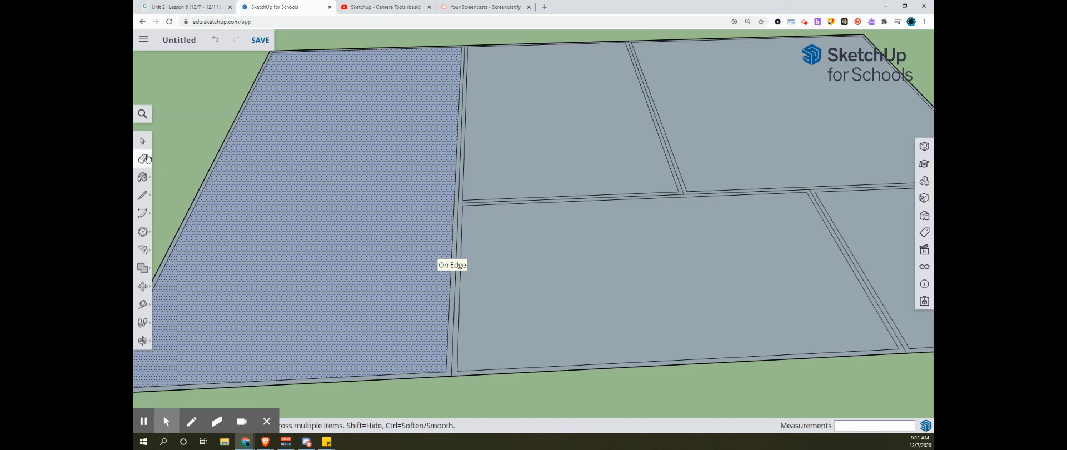
Erase the two adjoining rooms' extra offset lines along the long end room's wall, plus the upper room's line along the wall between them
scroll(472, 300, "up", 2)
scroll(463, 313, "down", 2)
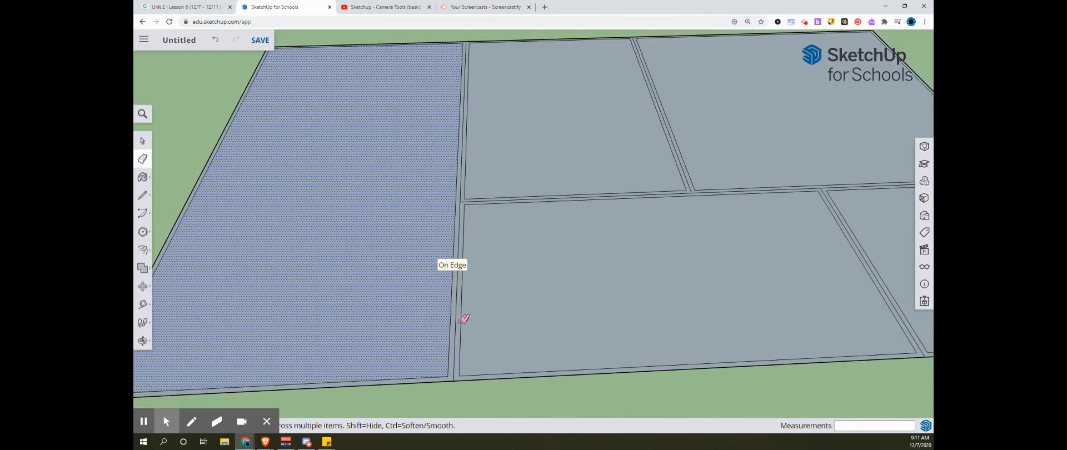
scroll(462, 317, "up", 3)
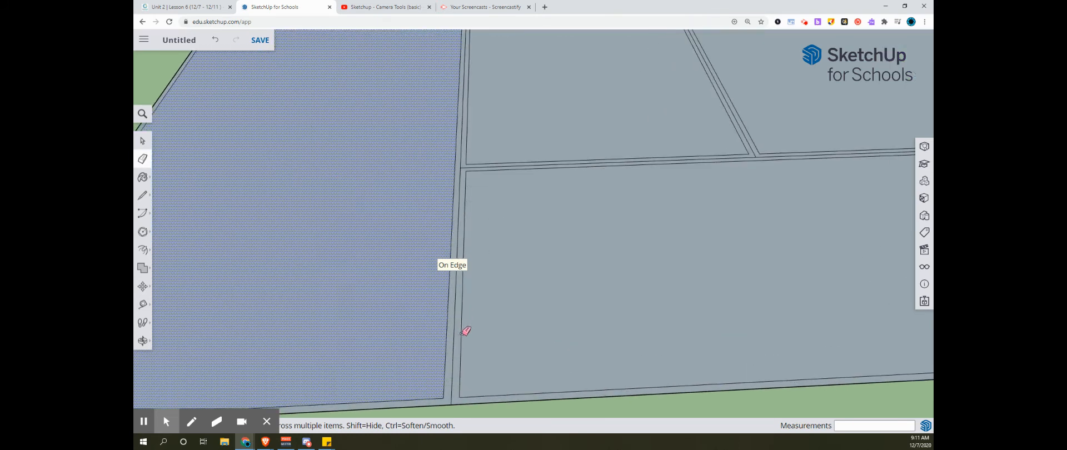
mouse_move(465, 331)
middle_mouse_down()
mouse_move(501, 322)
mouse_move(506, 349)
mouse_move(522, 238)
mouse_move(510, 312)
mouse_move(477, 239)
middle_mouse_up()
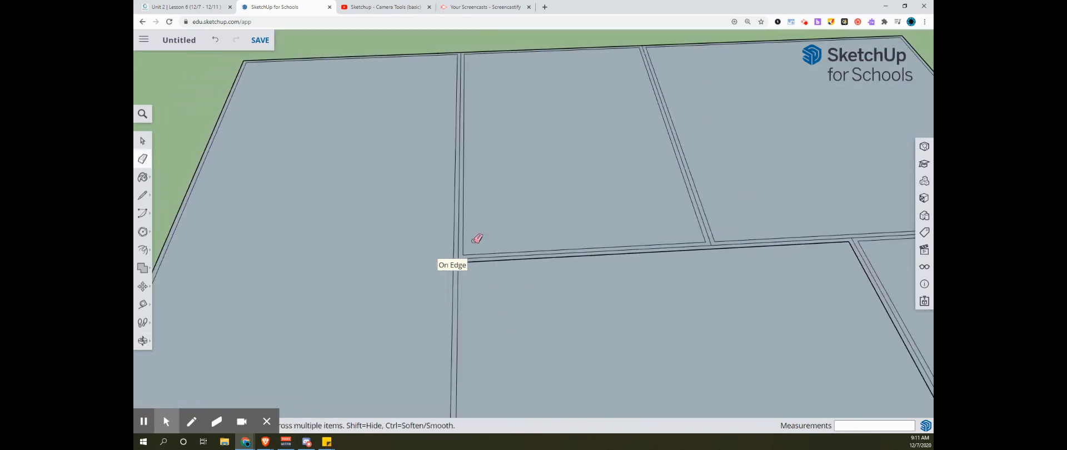
left_click(463, 236)
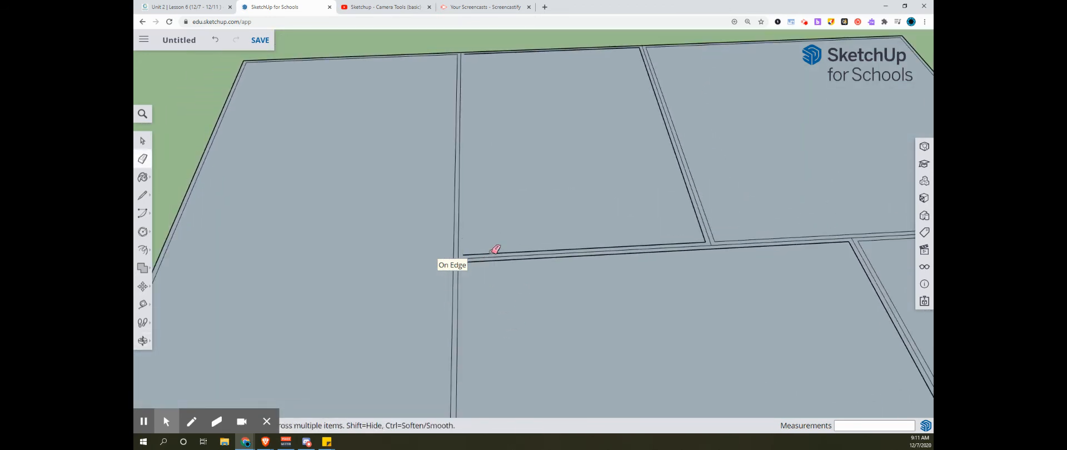
scroll(494, 253, "up", 3)
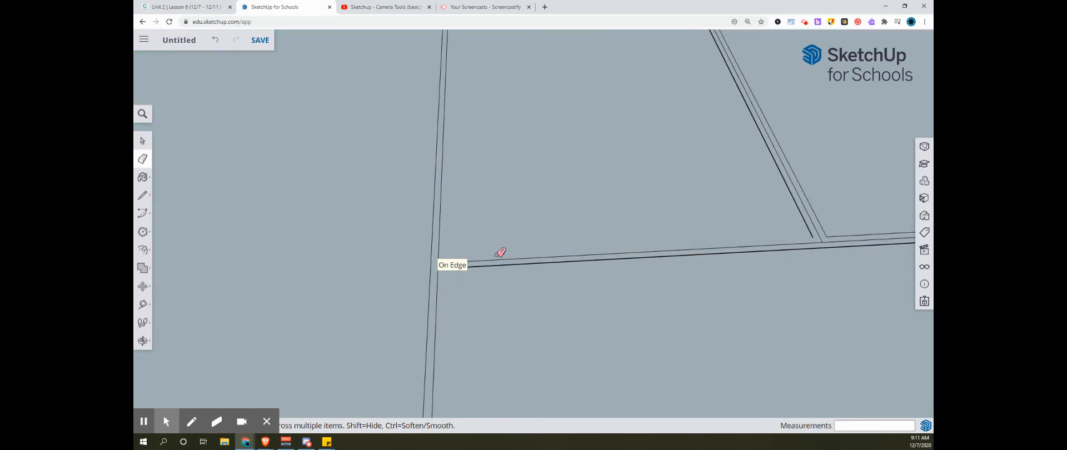
Erase the notch-side room's extra offset line along the wall it shares with the row nearest the green axis
scroll(497, 254, "down", 3)
middle_click_drag(647, 287, 593, 284)
middle_click_drag(710, 312, 447, 292, "shift")
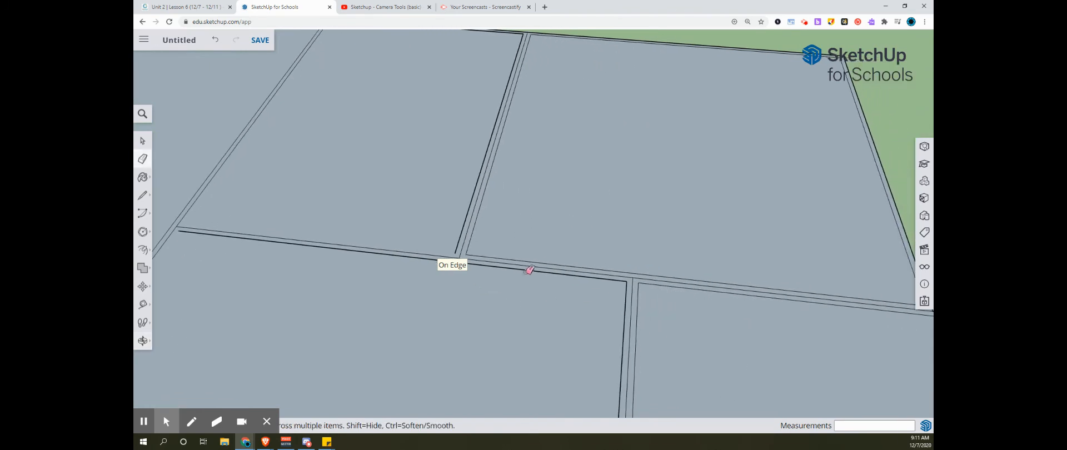
left_click(561, 267)
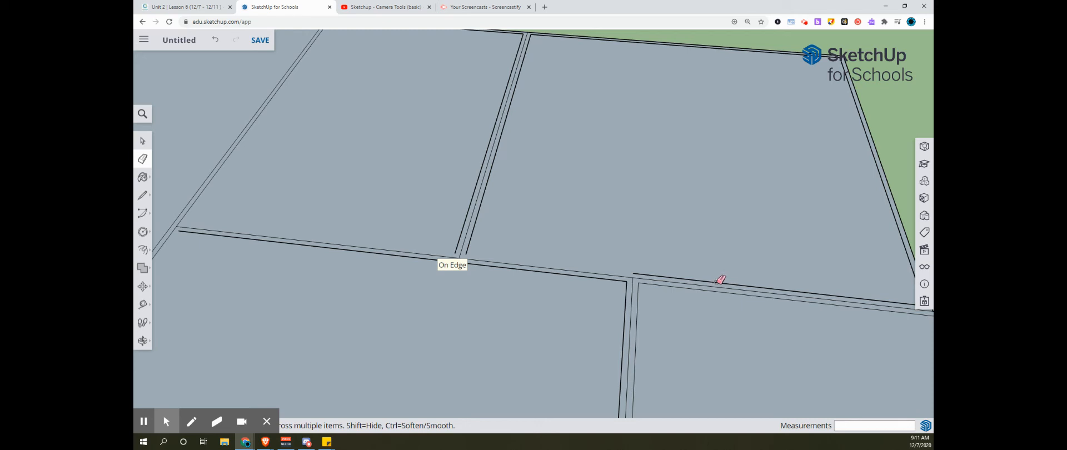
mouse_move(721, 282)
middle_mouse_down()
mouse_move(794, 331)
mouse_move(610, 269)
middle_mouse_up()
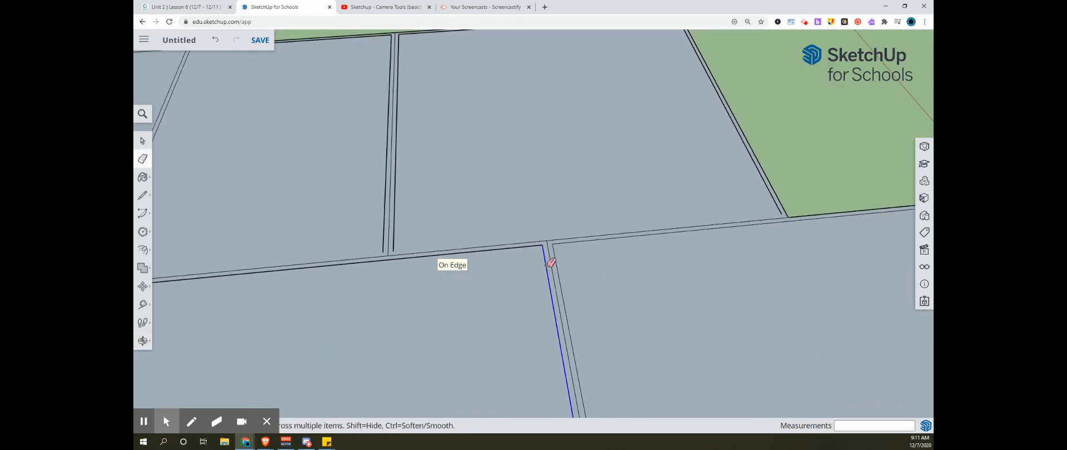
Erase the extra offset lines in the cross walls that divide the two rooms of each row
middle_click_drag(501, 267, 521, 278)
mouse_move(345, 207)
middle_mouse_down("shift")
mouse_move(471, 216)
mouse_move(365, 229)
middle_mouse_up("shift")
middle_click_drag(374, 165, 438, 180)
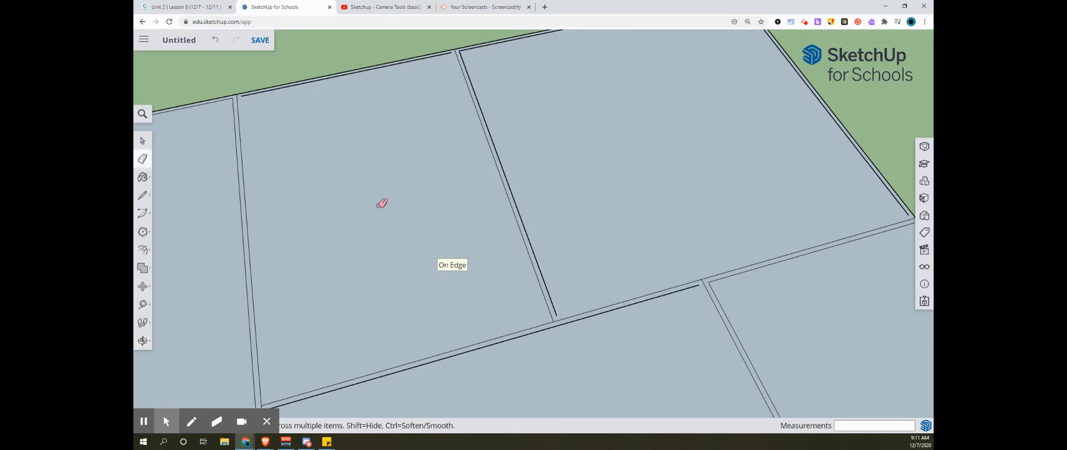
Draw a short line extending the outer wall's inner edge to the long end room's wall, closing the gap at that corner
mouse_move(383, 203)
middle_mouse_down()
mouse_move(358, 210)
mouse_move(614, 200)
mouse_move(436, 71)
mouse_move(401, 162)
mouse_move(322, 171)
mouse_move(348, 197)
mouse_move(639, 257)
middle_mouse_up()
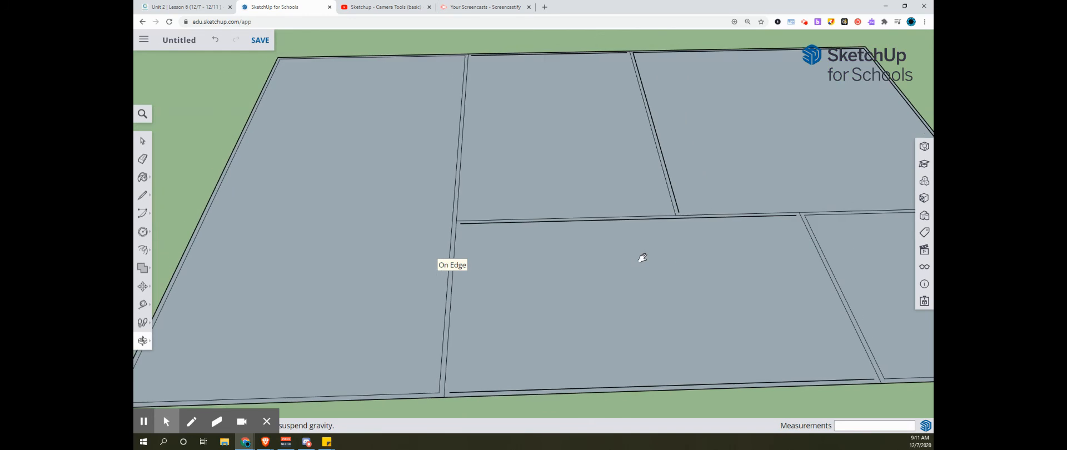
left_click(143, 196)
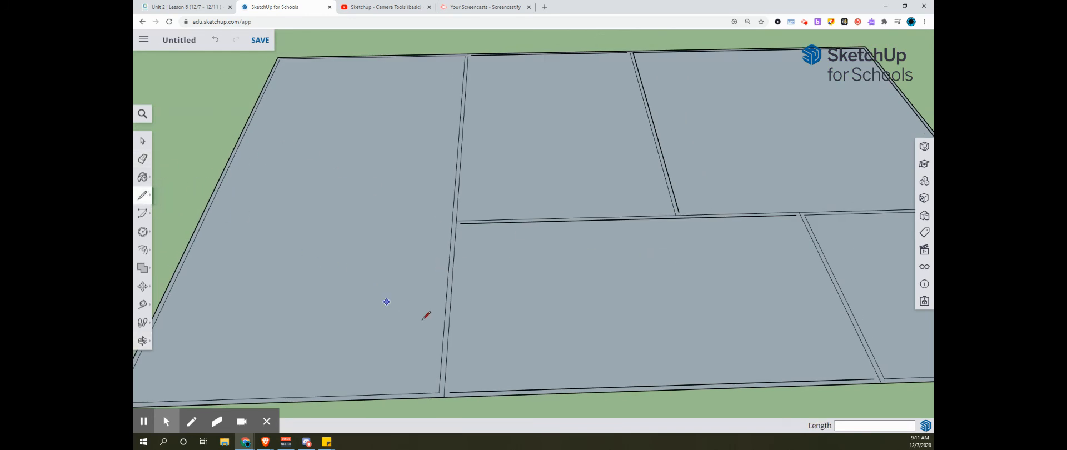
middle_click_drag(474, 330, 482, 269, "shift")
scroll(481, 269, "up", 3)
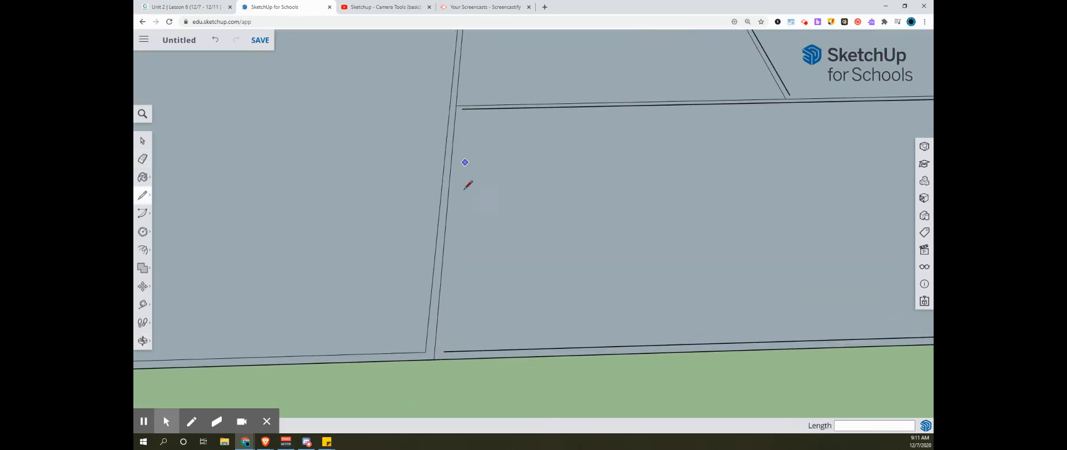
scroll(444, 351, "up", 3)
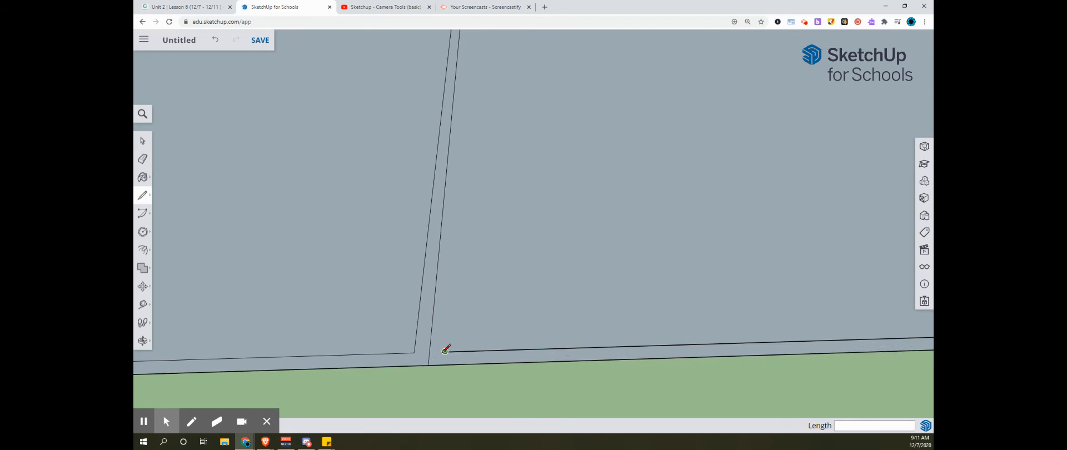
left_click(429, 352)
scroll(483, 272, "down", 1)
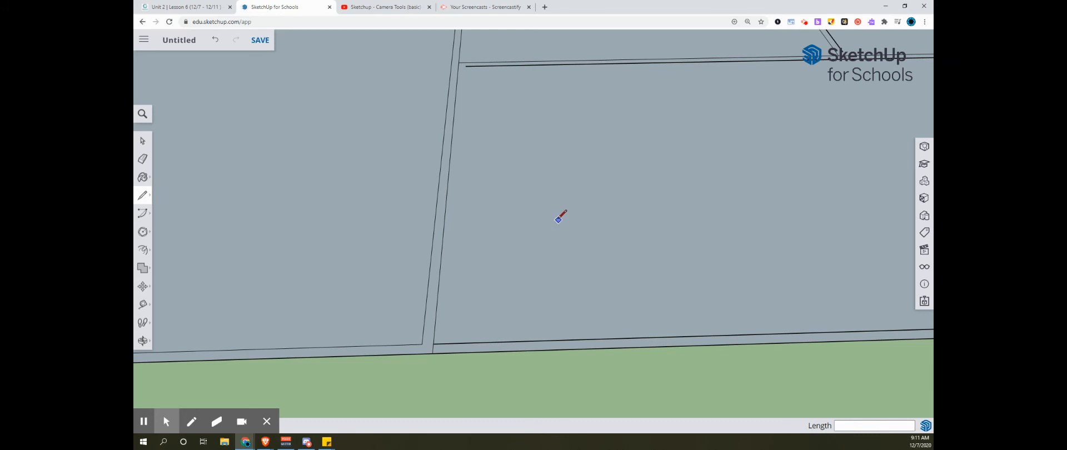
Draw a 6-inch line extending the loose edge of the wall between the two rows to the long end room's wall
middle_click_drag(544, 195, 539, 239)
middle_click_drag(535, 209, 527, 323, "shift")
scroll(526, 316, "down", 1)
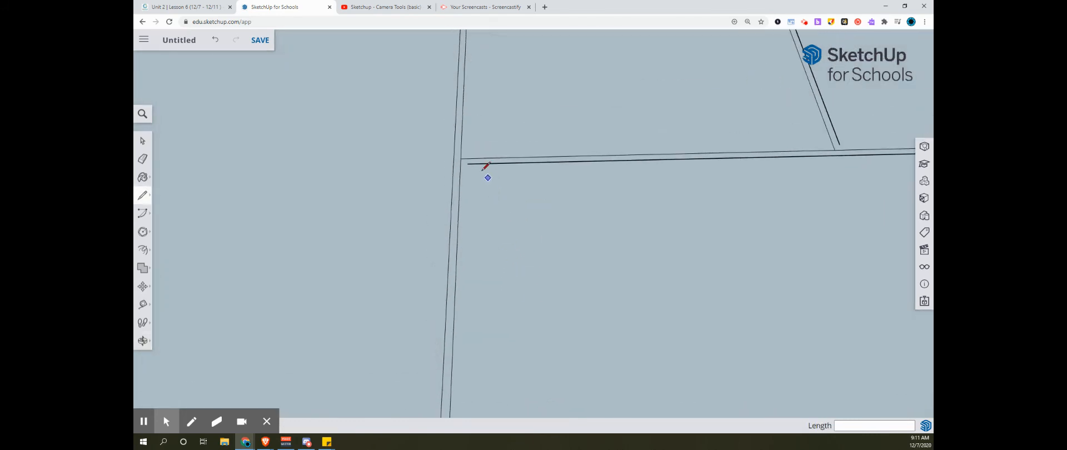
scroll(472, 162, "up", 1)
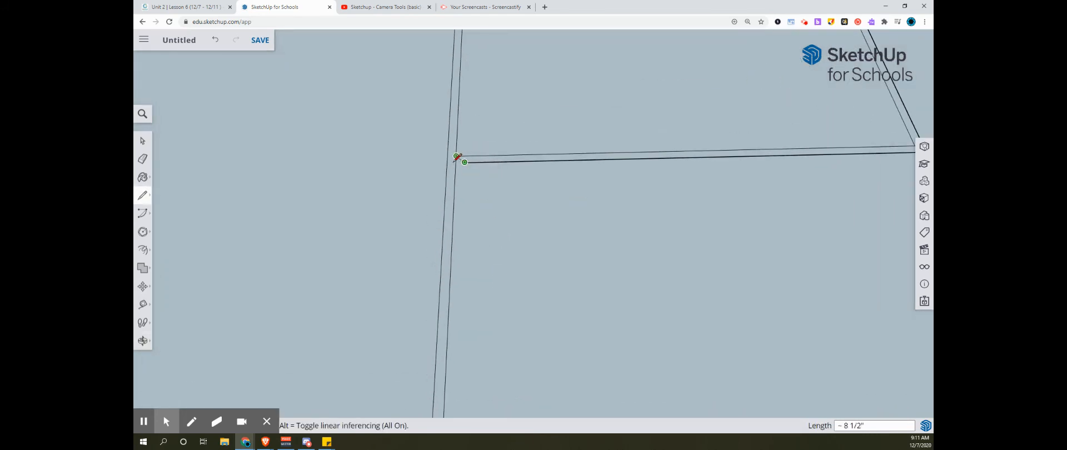
scroll(452, 165, "up", 1)
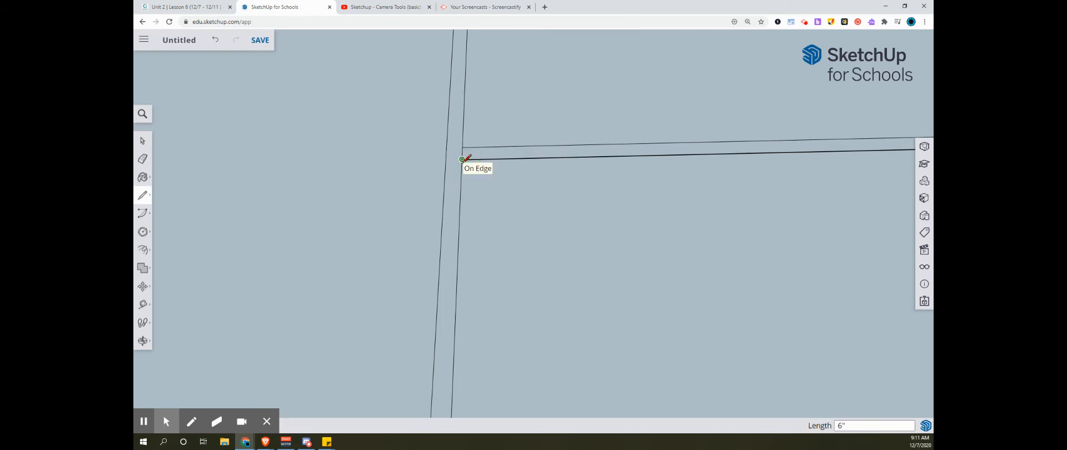
left_click(464, 159)
scroll(548, 219, "down", 3)
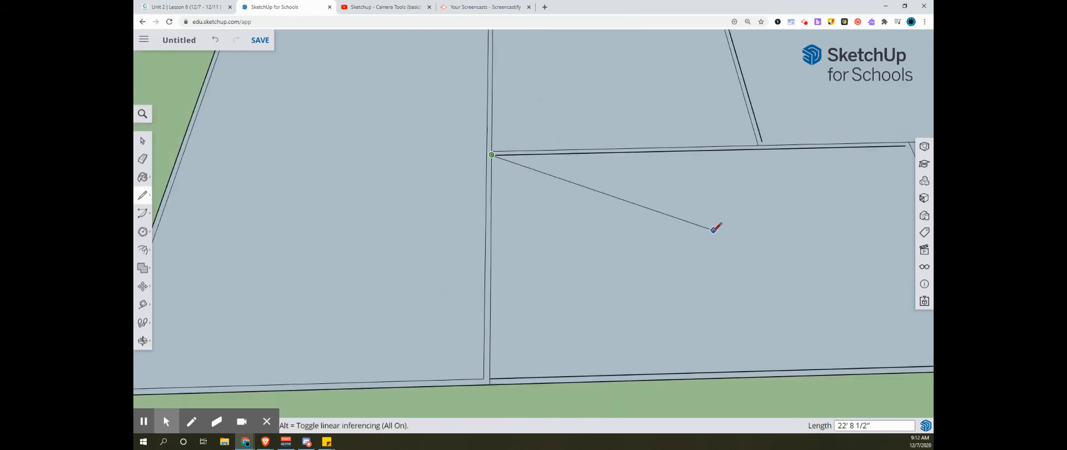
Extend the loose edge of the far row's cross wall with a 6-inch line to the wall between the rows
middle_click_drag(684, 211, 463, 324)
scroll(503, 278, "up", 2)
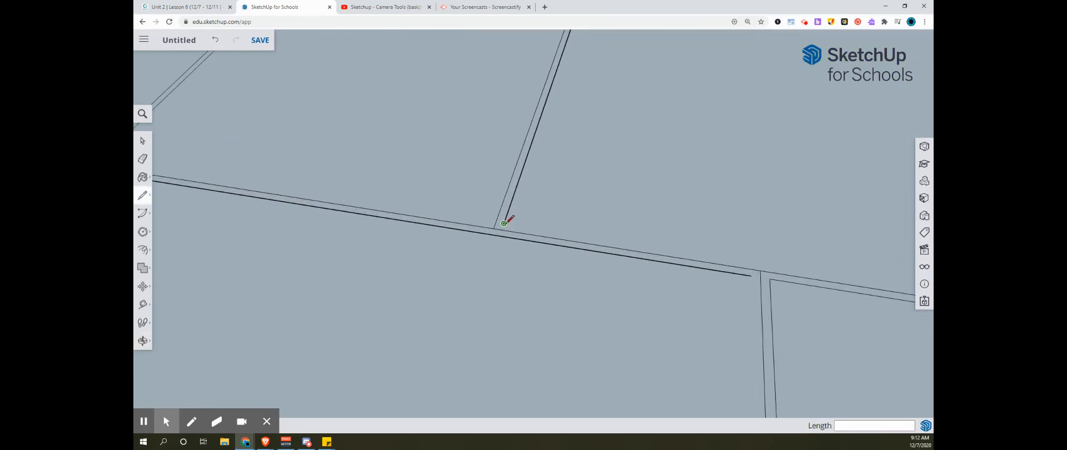
scroll(503, 223, "up", 2)
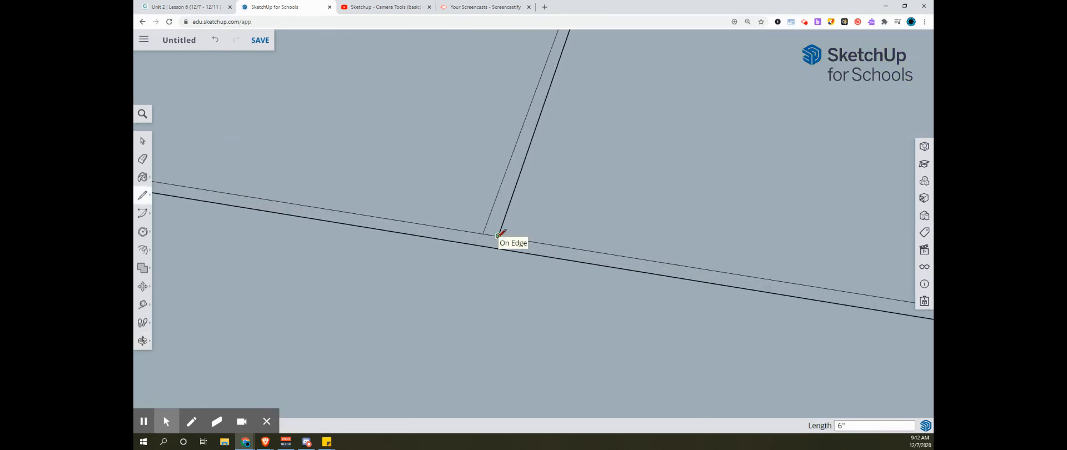
left_click(498, 236)
scroll(498, 236, "down", 2)
Draw a 6-inch line joining the row-dividing wall's other loose edge to the cross wall of the row nearest the green axis
middle_click_drag(507, 325, 612, 297)
scroll(613, 297, "down", 2)
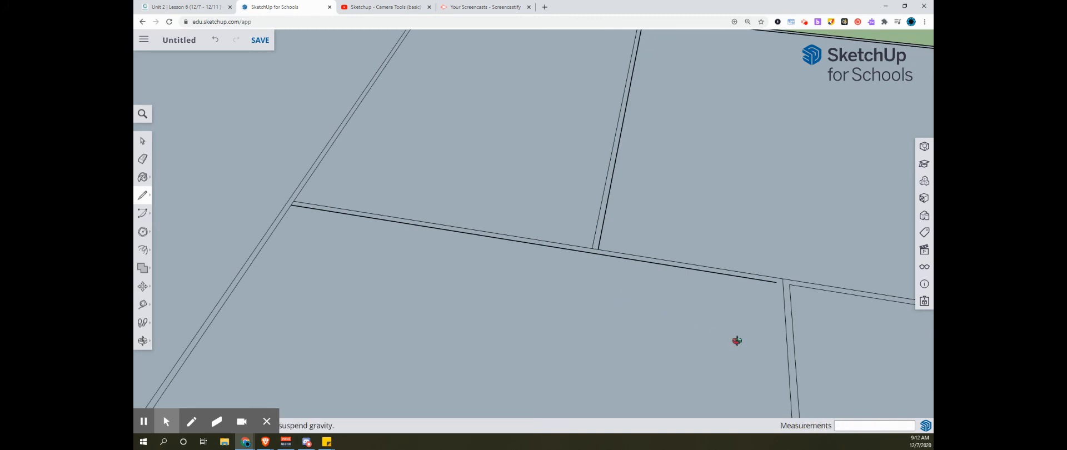
middle_click_drag(737, 340, 467, 219)
scroll(461, 217, "up", 2)
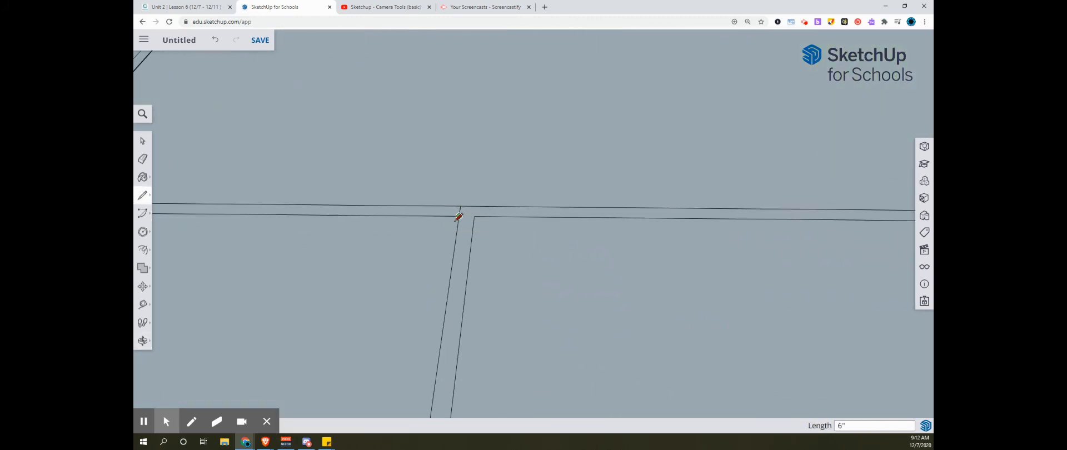
scroll(459, 217, "down", 5)
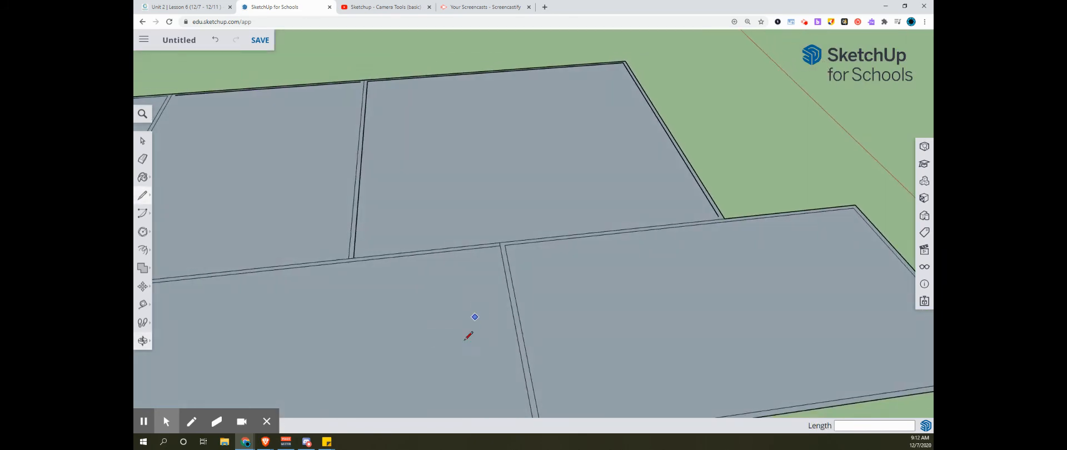
Extend the inner edge of the outer wall nearest the green axis to that row's cross wall
middle_click_drag(465, 340, 438, 251, "shift")
scroll(508, 316, "up", 4)
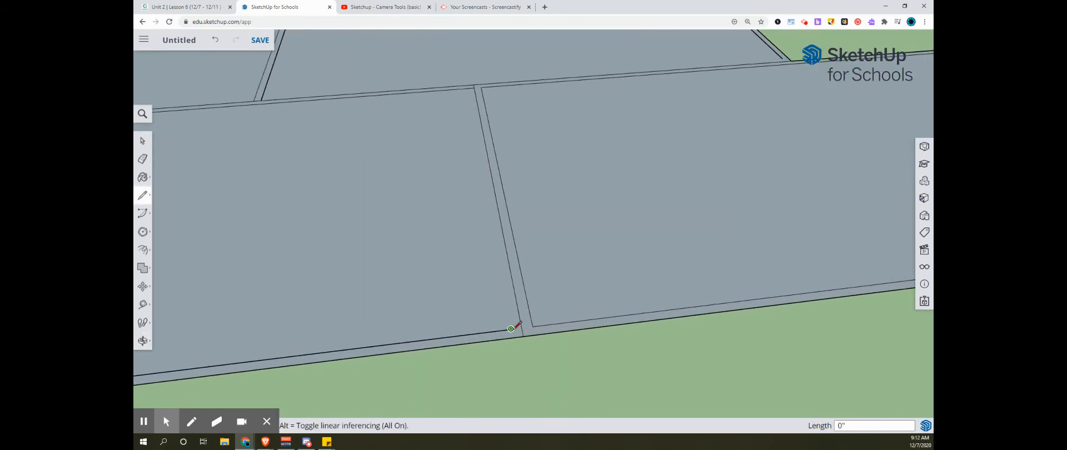
left_click(522, 328)
scroll(525, 328, "down", 3)
Extend the inner edge of the outer wall beside the notch down to the wall between the rows
middle_click_drag(465, 262, 413, 343, "shift")
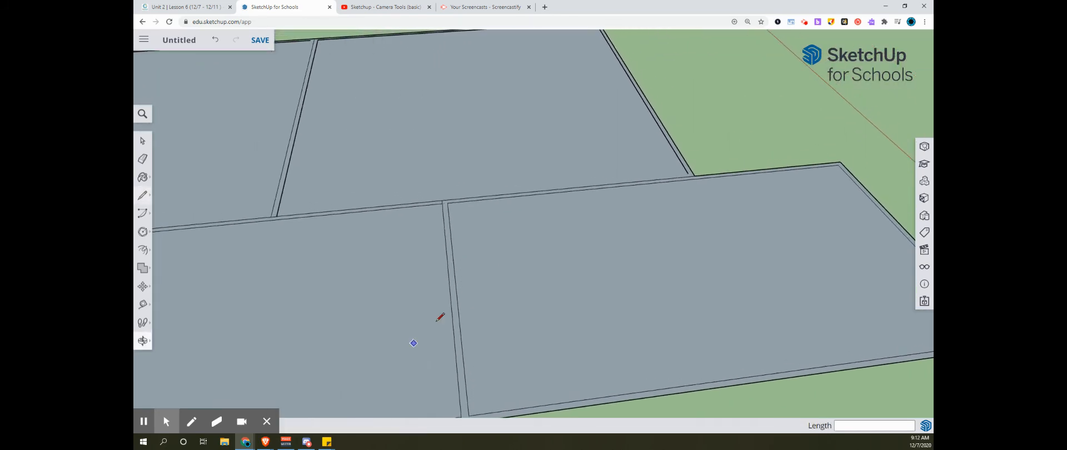
scroll(728, 263, "down", 1)
scroll(758, 255, "up", 3)
middle_click_drag(727, 221, 672, 298)
scroll(672, 298, "down", 1)
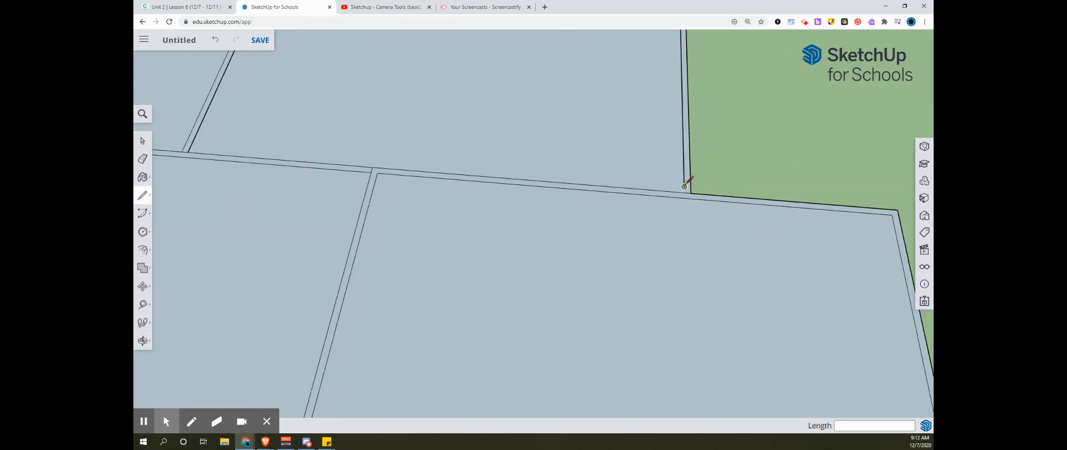
scroll(702, 235, "up", 1)
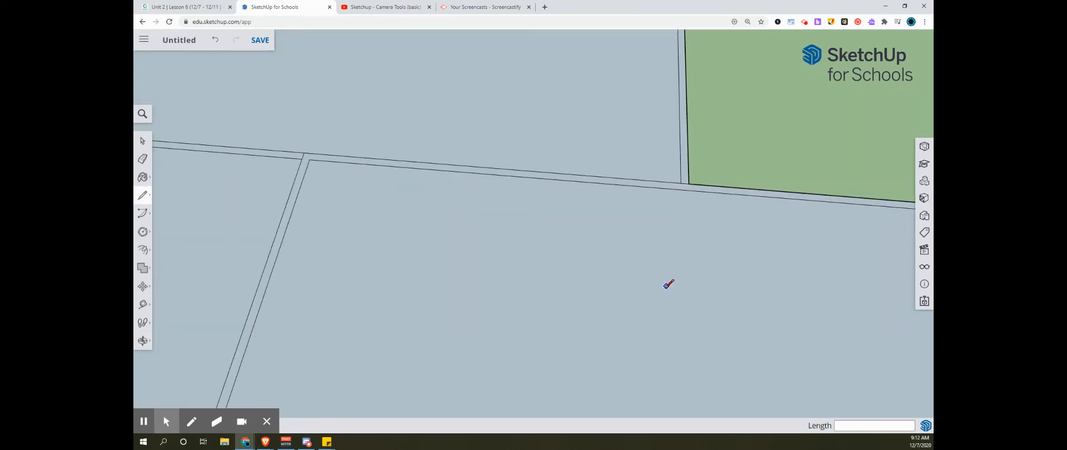
middle_click_drag(718, 255, 716, 316)
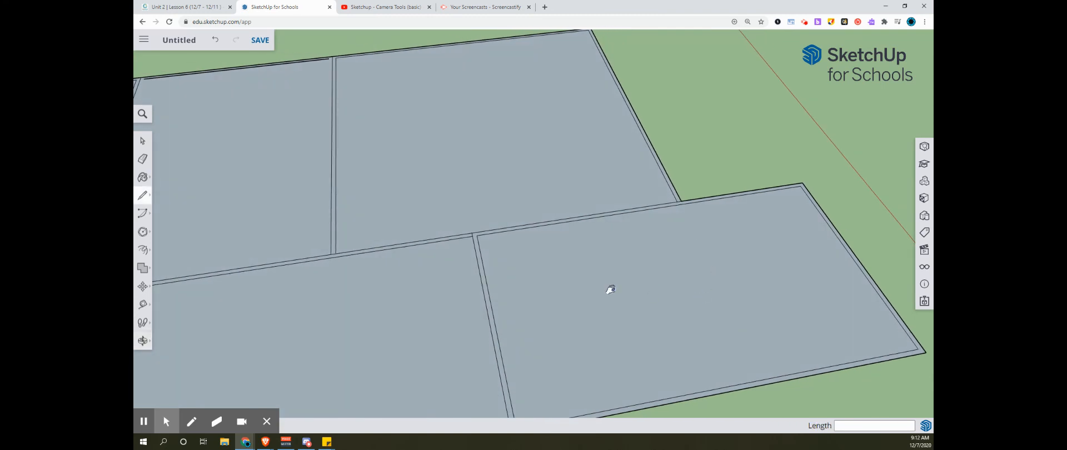
Extend the far outer wall's inner edge to the cross wall dividing the far row's two rooms
middle_click_drag(609, 288, 785, 349, "shift")
scroll(432, 99, "up", 2)
mouse_move(428, 100)
middle_mouse_down("shift")
mouse_move(434, 208)
mouse_move(456, 229)
middle_mouse_up("shift")
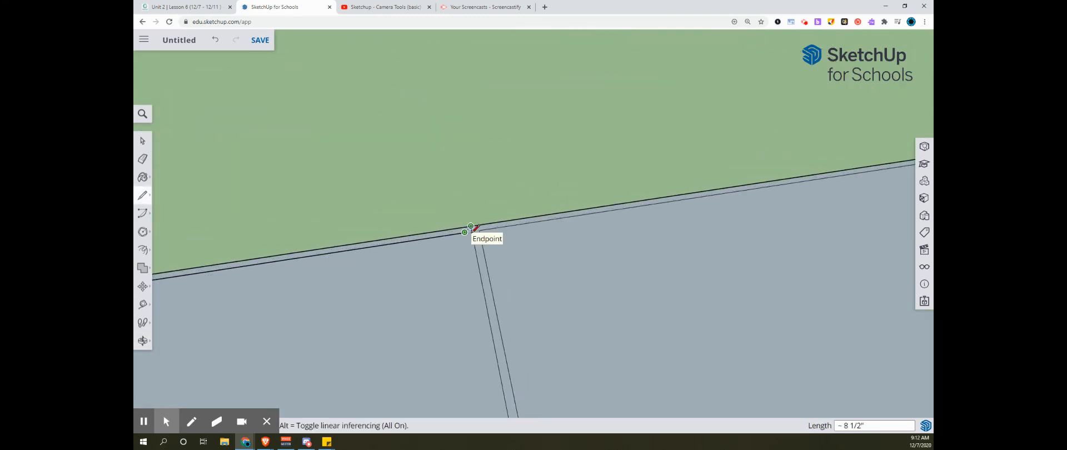
scroll(474, 228, "up", 3)
left_click(473, 233)
scroll(474, 230, "down", 3)
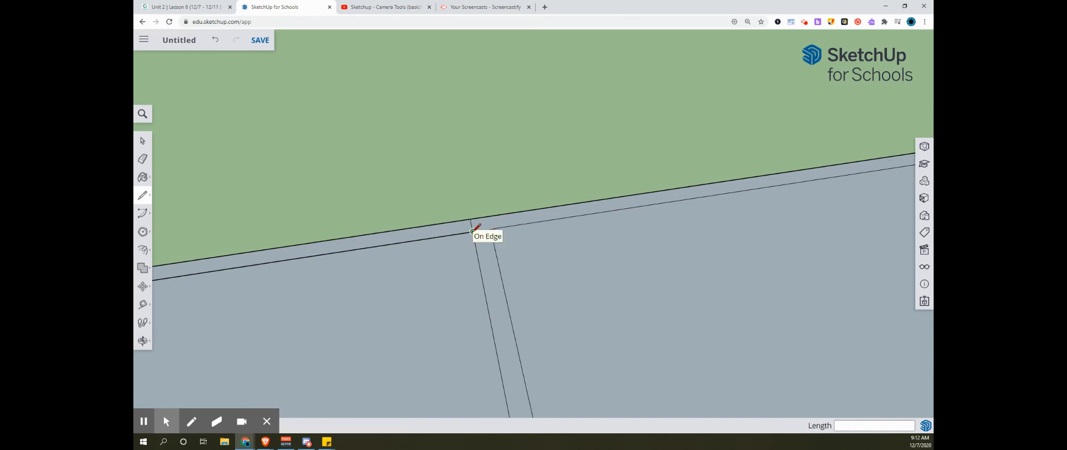
Draw a 6-inch line joining the other end of the far outer wall's inner edge to the long end room's wall
middle_click_drag(392, 328, 634, 138, "shift")
scroll(576, 179, "down", 4)
scroll(499, 239, "down", 2)
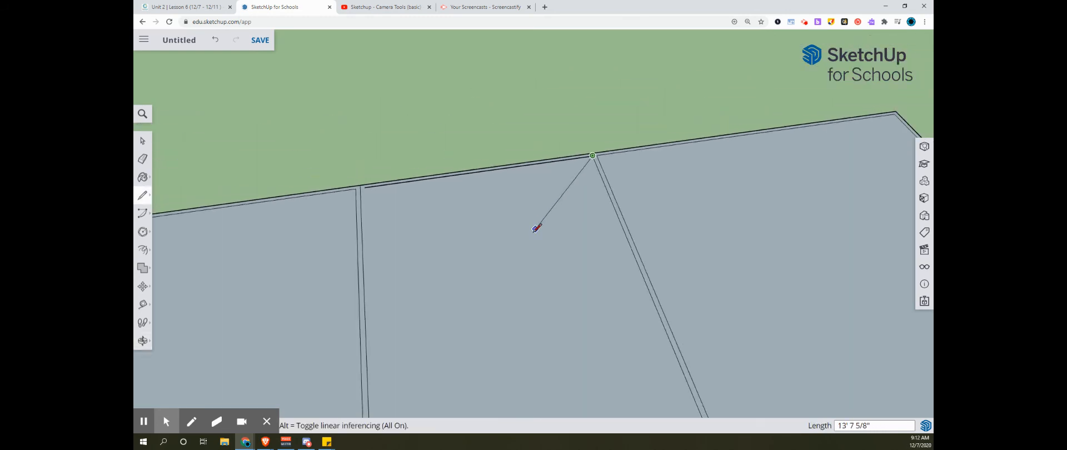
mouse_move(462, 326)
middle_mouse_down("shift")
mouse_move(477, 322)
mouse_move(535, 379)
middle_mouse_up("shift")
scroll(453, 237, "up", 5)
scroll(414, 244, "up", 1)
left_click(404, 231)
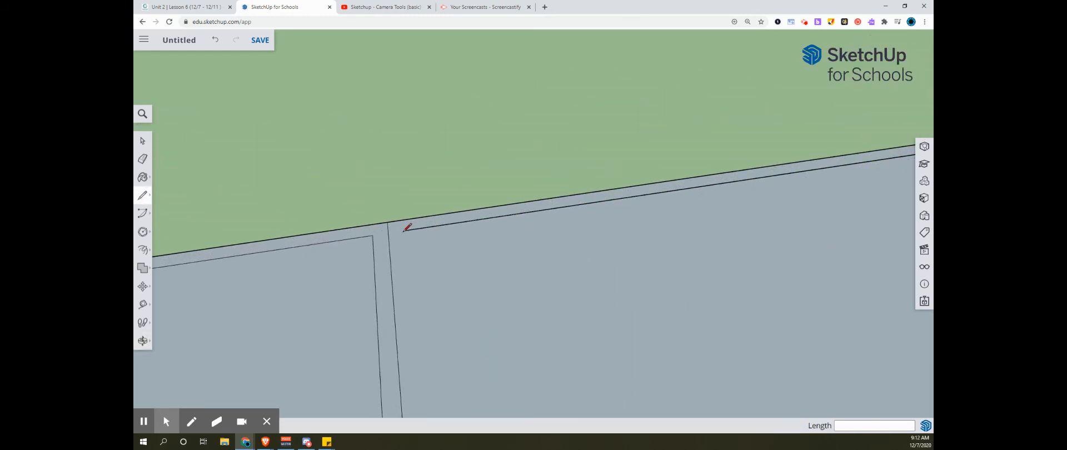
left_click(389, 232)
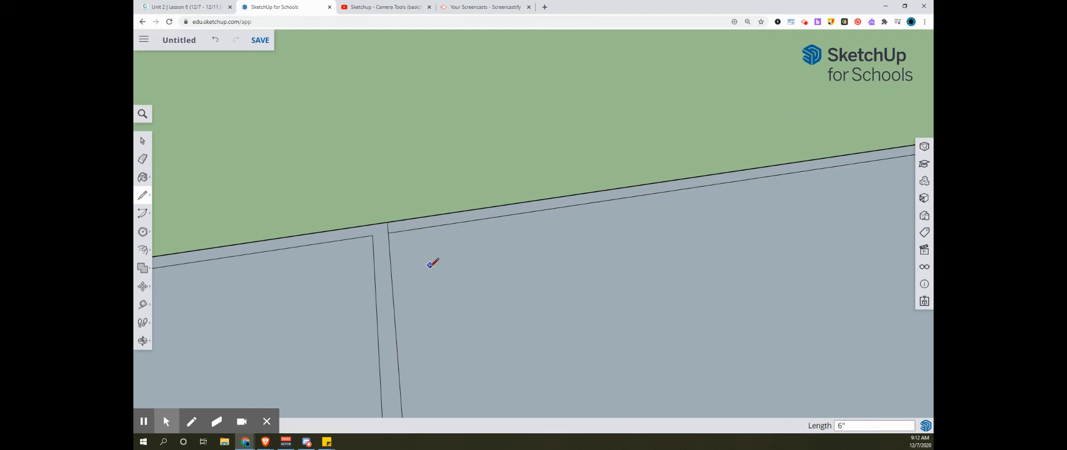
Erase the short leftover line where the long end room's wall meets the outer wall nearest the green axis
mouse_move(429, 265)
middle_mouse_down()
mouse_move(472, 291)
mouse_move(565, 191)
mouse_move(583, 293)
mouse_move(605, 202)
mouse_move(562, 322)
mouse_move(603, 97)
mouse_move(608, 157)
mouse_move(651, 225)
mouse_move(668, 195)
middle_mouse_up()
mouse_move(667, 191)
middle_mouse_down("shift")
mouse_move(532, 275)
mouse_move(510, 302)
mouse_move(565, 300)
mouse_move(484, 294)
mouse_move(583, 220)
middle_mouse_up("shift")
scroll(525, 337, "up", 4)
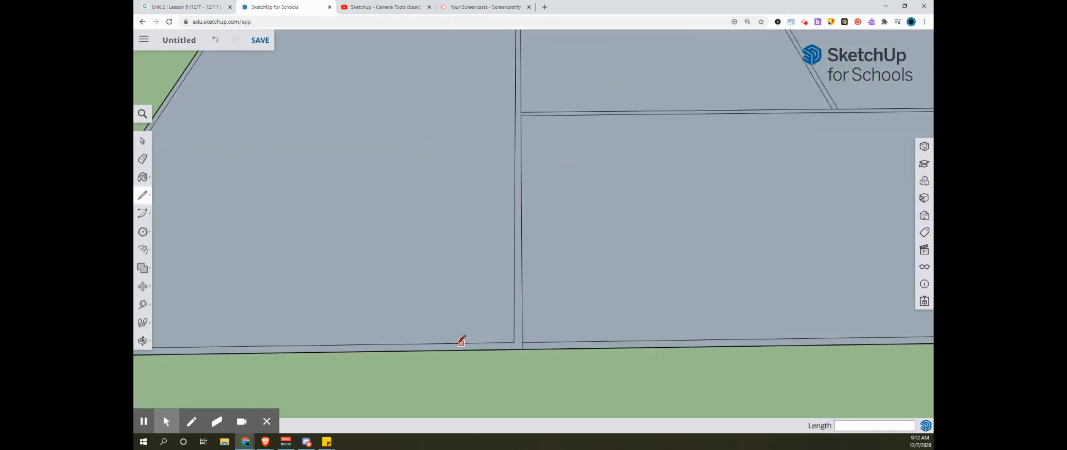
scroll(531, 349, "up", 2)
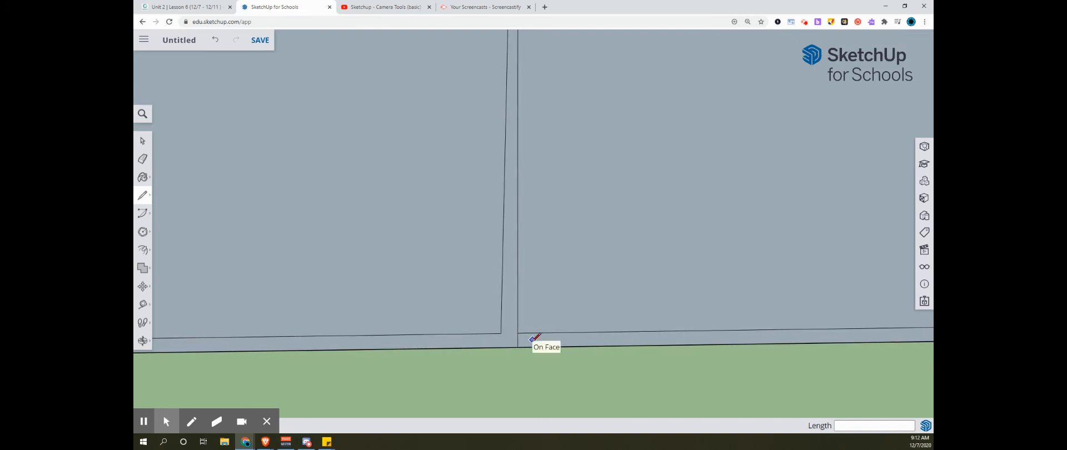
scroll(503, 307, "down", 5)
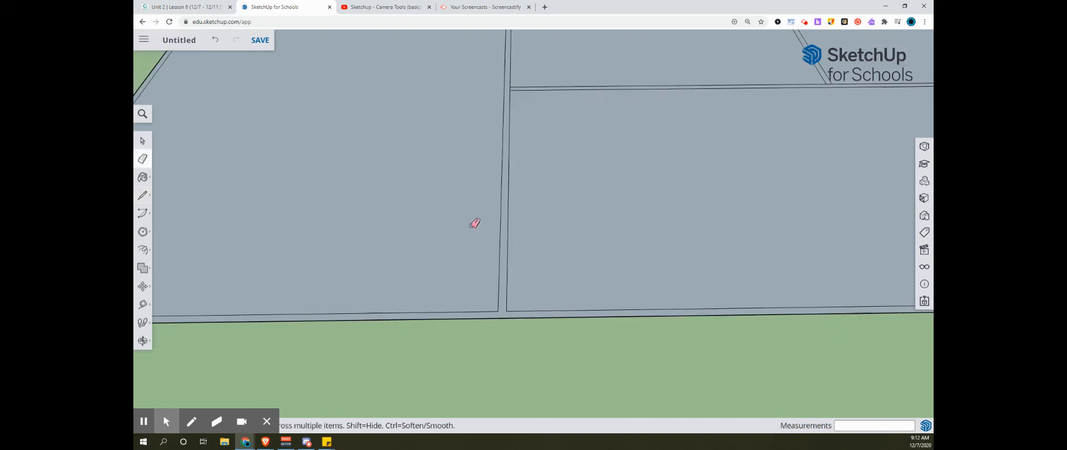
Erase the short segment closing off the row-dividing wall at the long end room's wall
middle_click_drag(465, 207, 432, 382, "shift")
scroll(491, 297, "up", 4)
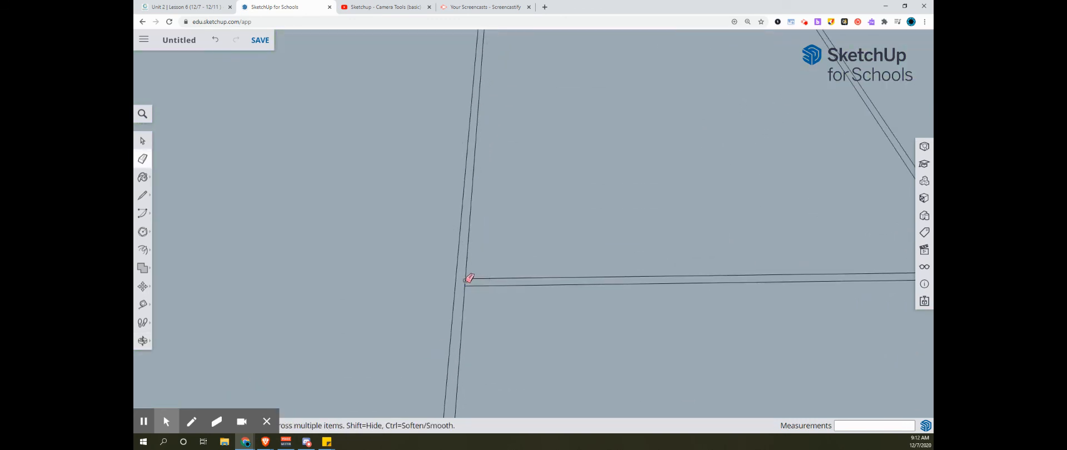
scroll(468, 278, "down", 4)
Erase the short leftover lines where the long end room's wall and the far row's cross wall meet the far outer wall
middle_click_drag(448, 143, 450, 321, "shift")
scroll(475, 233, "up", 3)
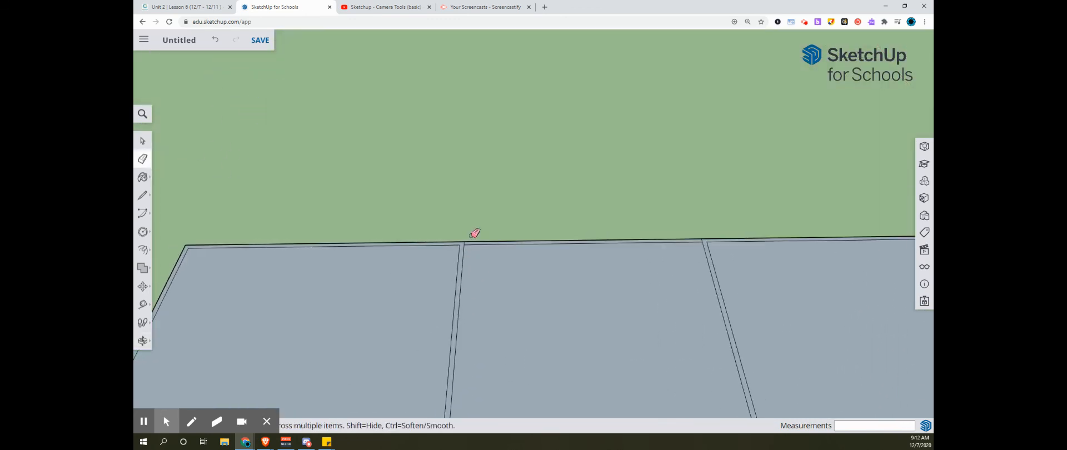
scroll(464, 243, "up", 2)
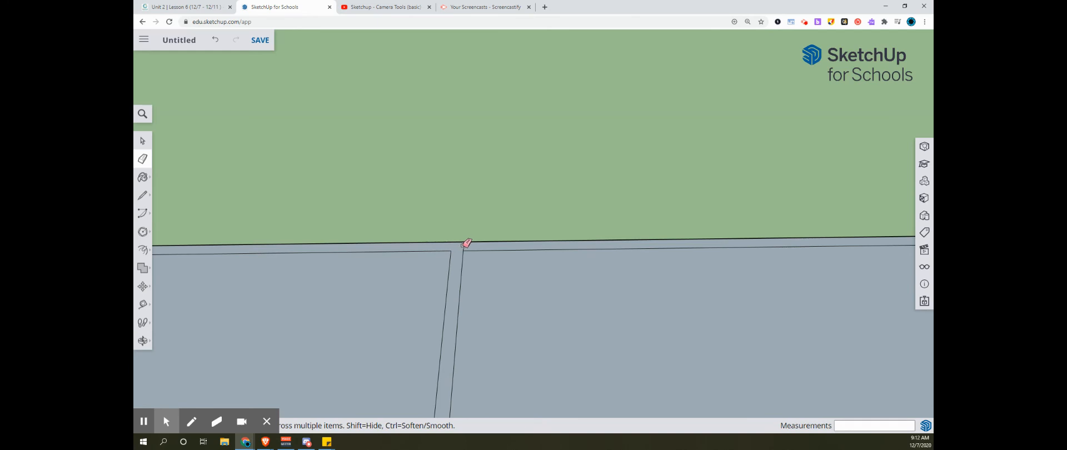
scroll(469, 243, "down", 3)
middle_click_drag(512, 269, 352, 281, "shift")
scroll(470, 237, "up", 3)
scroll(470, 238, "up", 1)
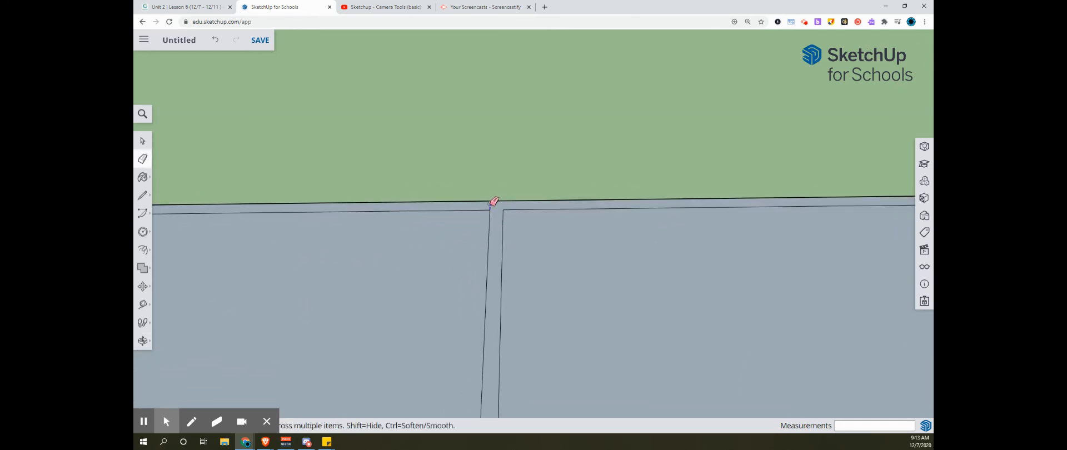
Erase the short leftover segments where both rows' cross walls meet the wall between the rows
mouse_move(498, 238)
middle_mouse_down()
mouse_move(585, 309)
mouse_move(295, 157)
mouse_move(397, 180)
middle_mouse_up()
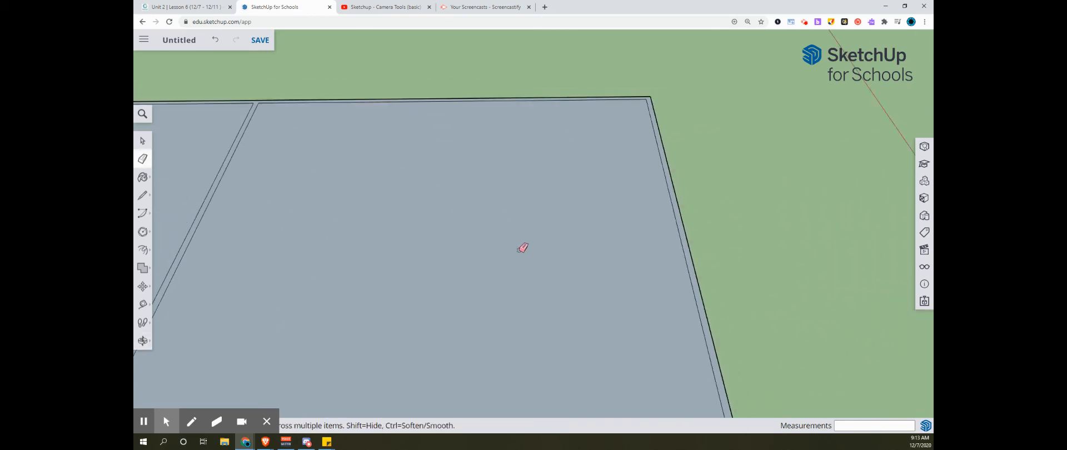
middle_click_drag(504, 295, 603, 102, "shift")
scroll(607, 190, "down", 1)
scroll(473, 228, "up", 1)
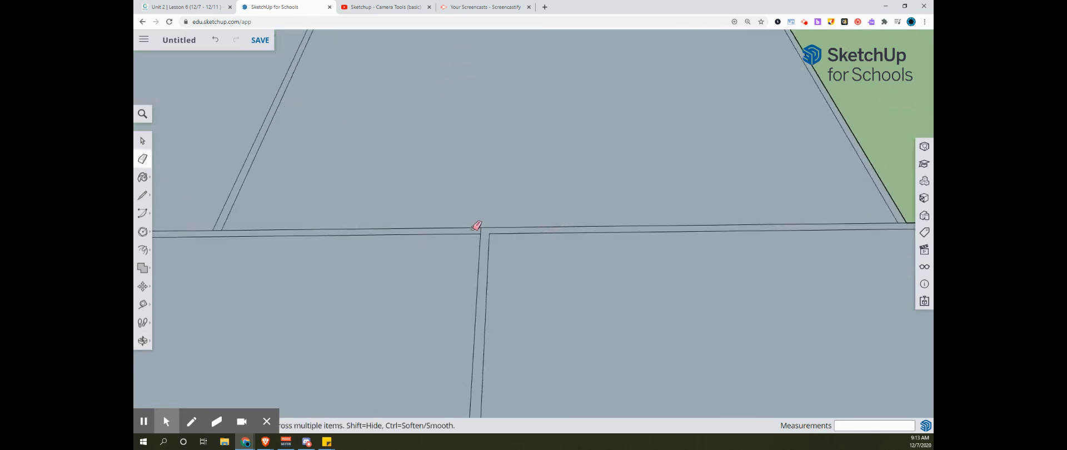
scroll(476, 226, "up", 1)
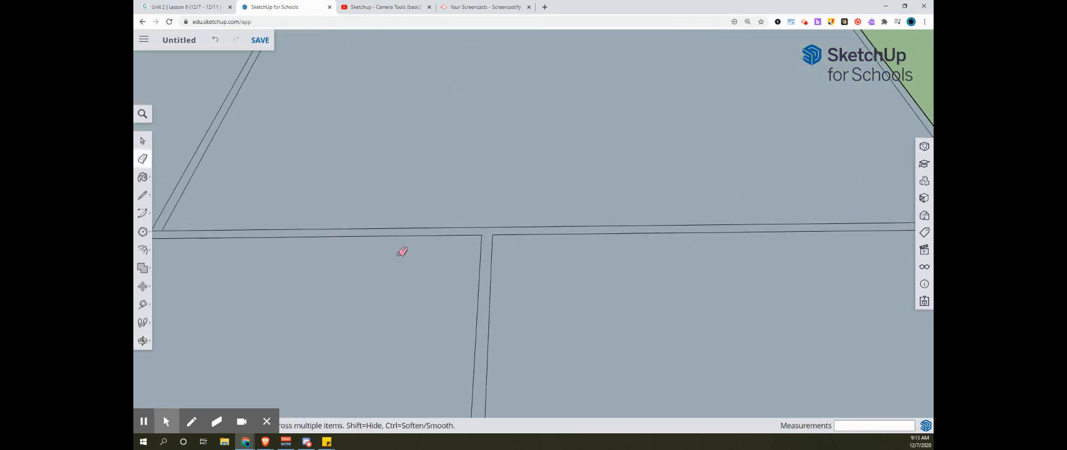
middle_click_drag(402, 251, 567, 245, "shift")
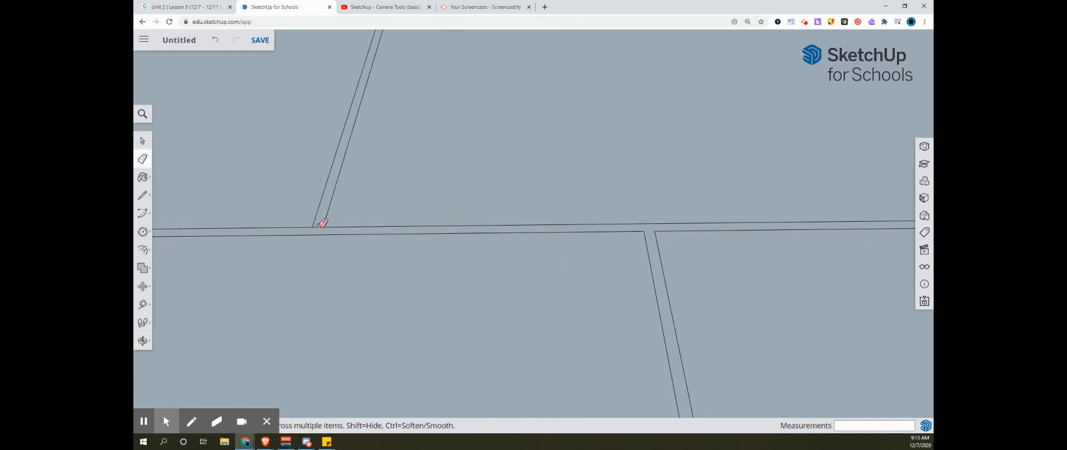
scroll(361, 231, "down", 5)
Erase the short leftover line where the cross wall meets the outer wall nearest the green axis
middle_click_drag(555, 308, 427, 160, "shift")
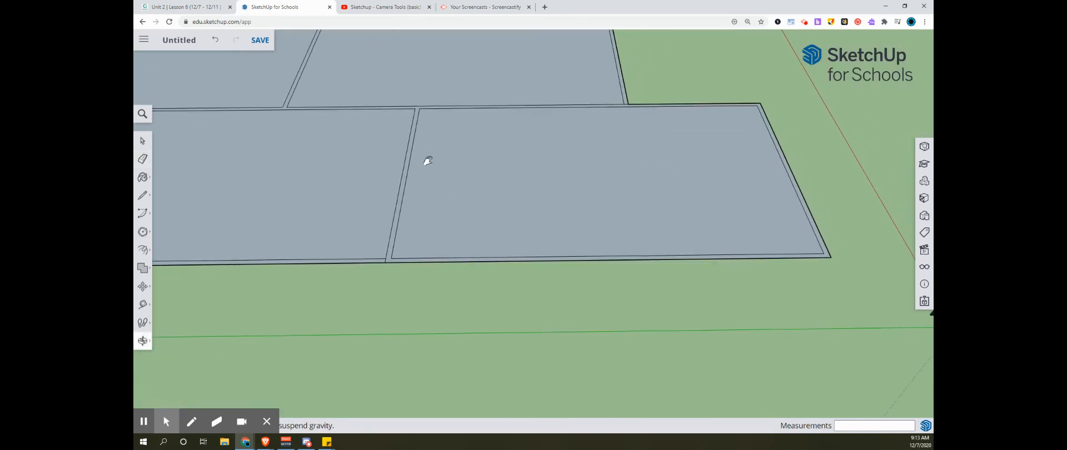
scroll(394, 247, "up", 2)
scroll(398, 253, "up", 1)
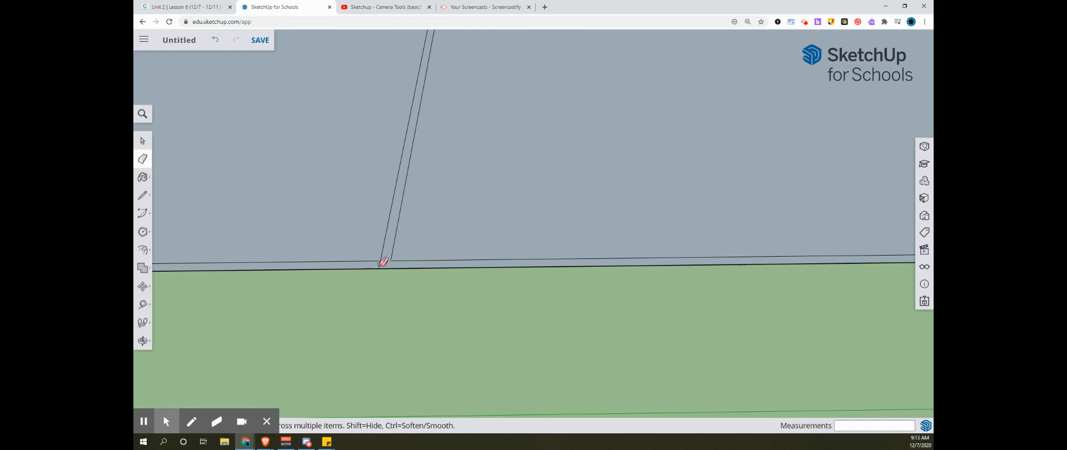
middle_click_drag(594, 217, 344, 210, "shift")
Erase the short leftover segment inside the walls at the notch corner
scroll(343, 210, "down", 2)
middle_click_drag(641, 197, 665, 295, "shift")
middle_click_drag(400, 209, 398, 222)
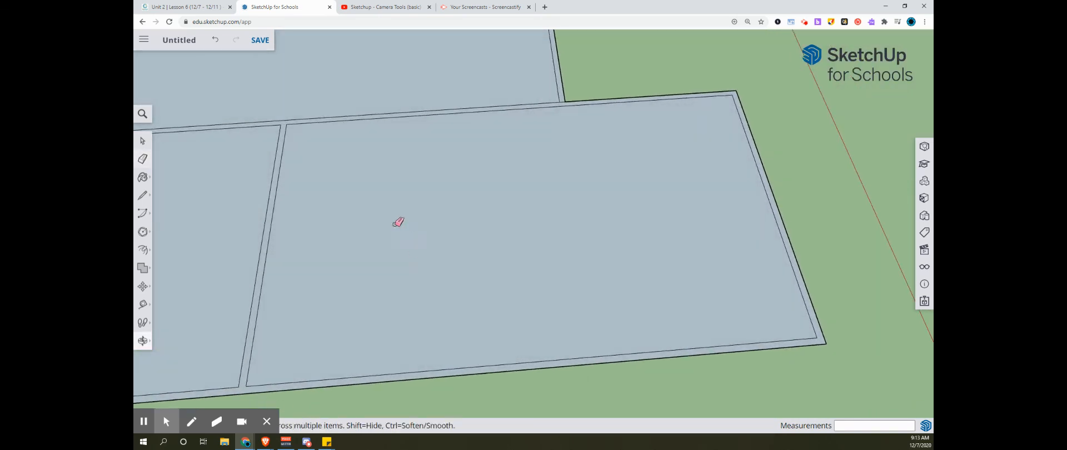
middle_click_drag(376, 192, 410, 243, "shift")
scroll(598, 141, "up", 2)
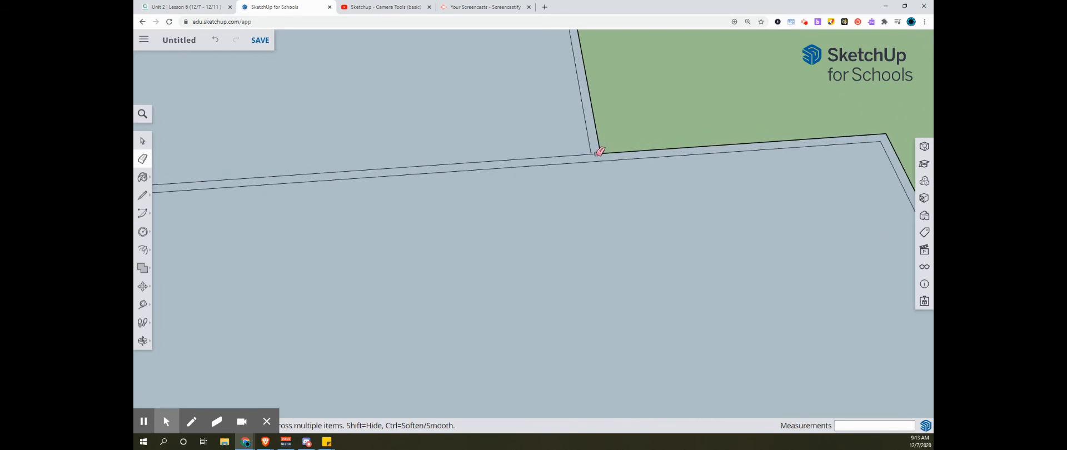
scroll(568, 165, "down", 4)
middle_click_drag(439, 248, 638, 315, "shift")
scroll(631, 311, "down", 2)
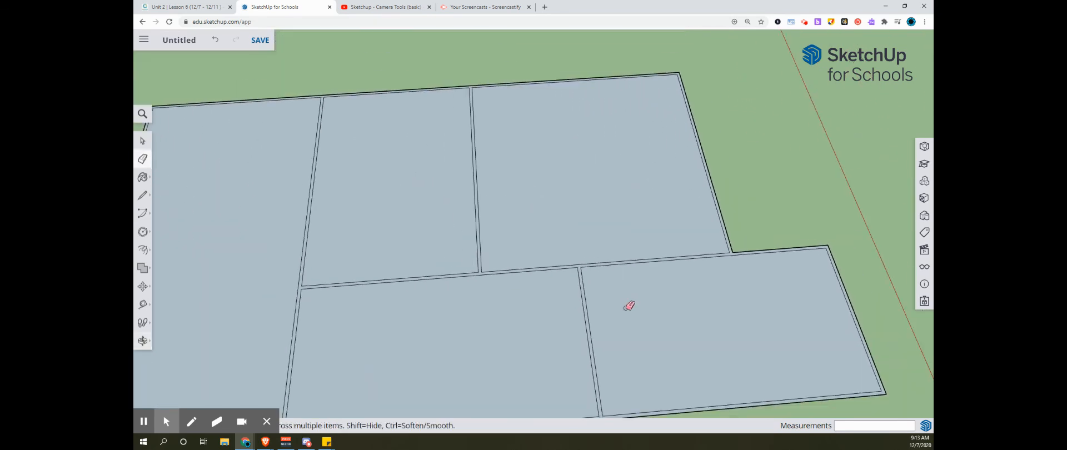
Push/Pull the floor plan's connected wall face upward by 120 inches to raise all the walls
mouse_move(491, 310)
middle_mouse_down("shift")
mouse_move(644, 222)
mouse_move(700, 241)
mouse_move(753, 279)
mouse_move(547, 216)
mouse_move(512, 310)
mouse_move(508, 235)
mouse_move(474, 353)
middle_mouse_up("shift")
scroll(547, 215, "down", 3)
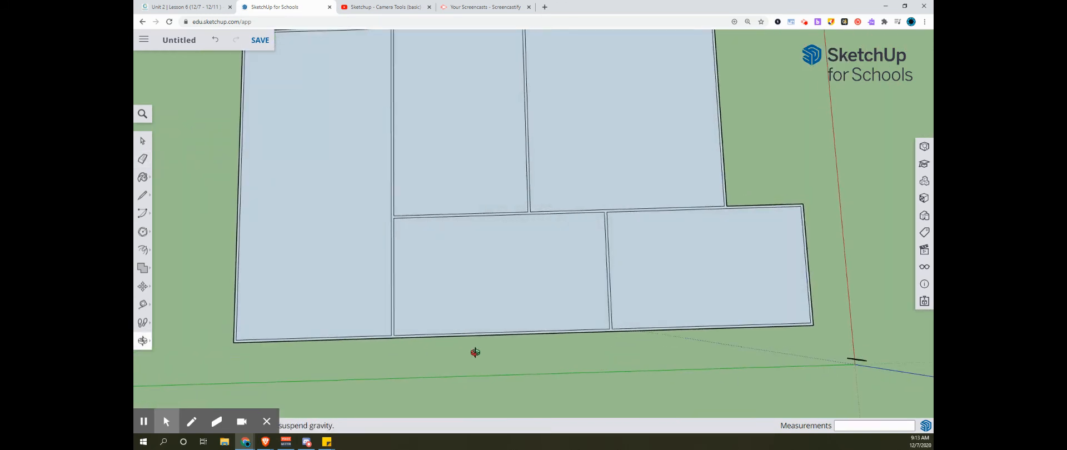
key("e")
middle_click_drag(505, 289, 522, 333, "shift")
scroll(704, 250, "up", 1)
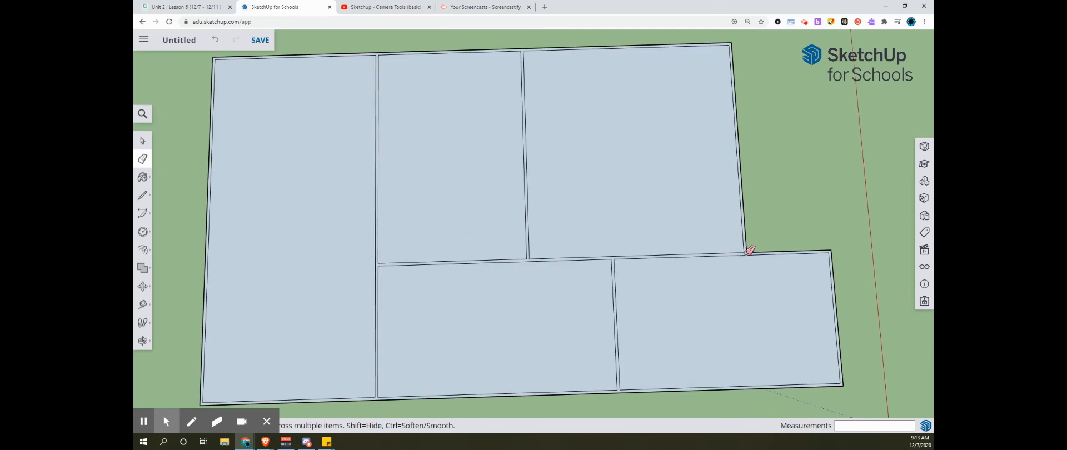
mouse_move(445, 330)
middle_mouse_down()
mouse_move(441, 277)
mouse_move(472, 305)
mouse_move(479, 145)
middle_mouse_up()
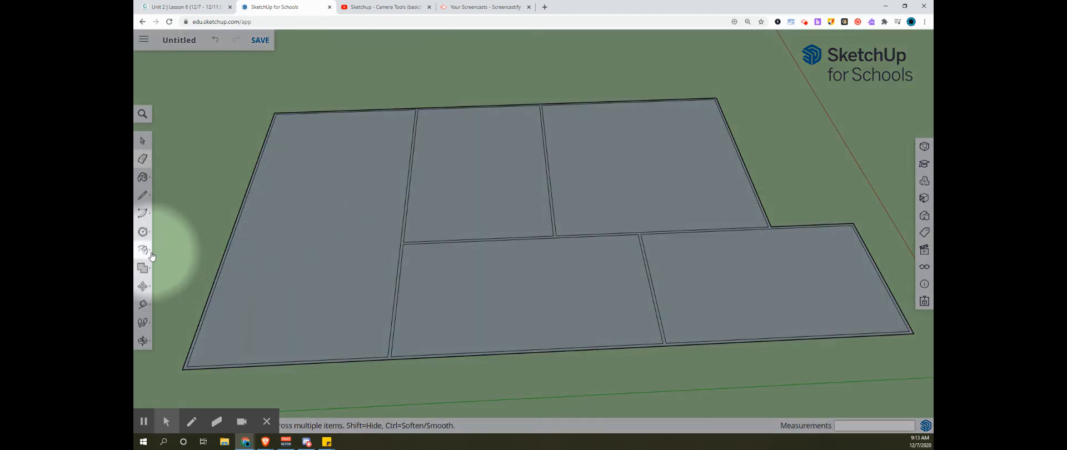
left_click(148, 251)
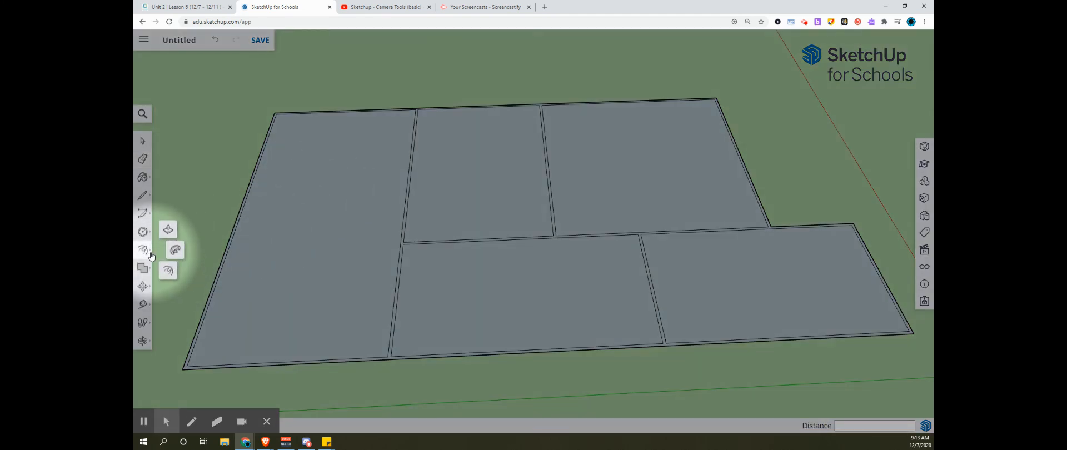
left_click(168, 230)
scroll(381, 353, "up", 3)
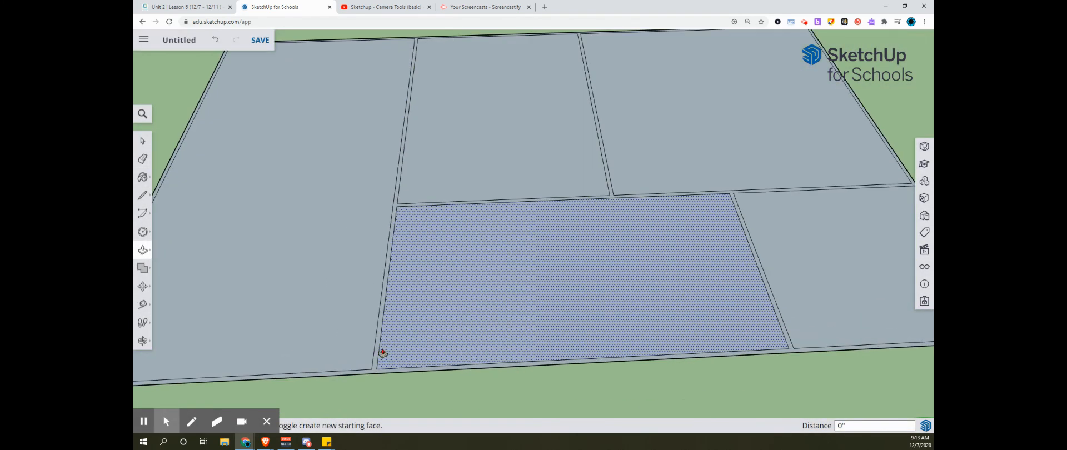
scroll(375, 367, "up", 2)
scroll(375, 367, "down", 5)
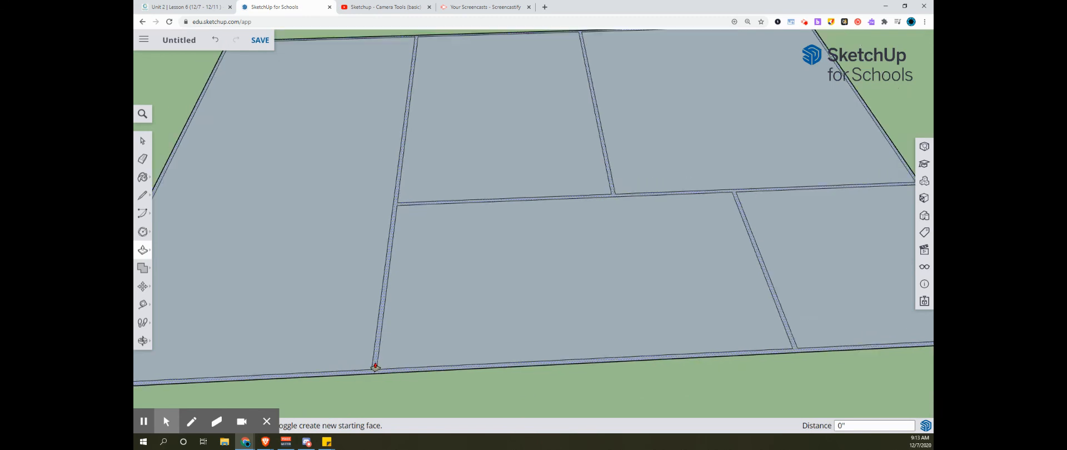
left_click(374, 364)
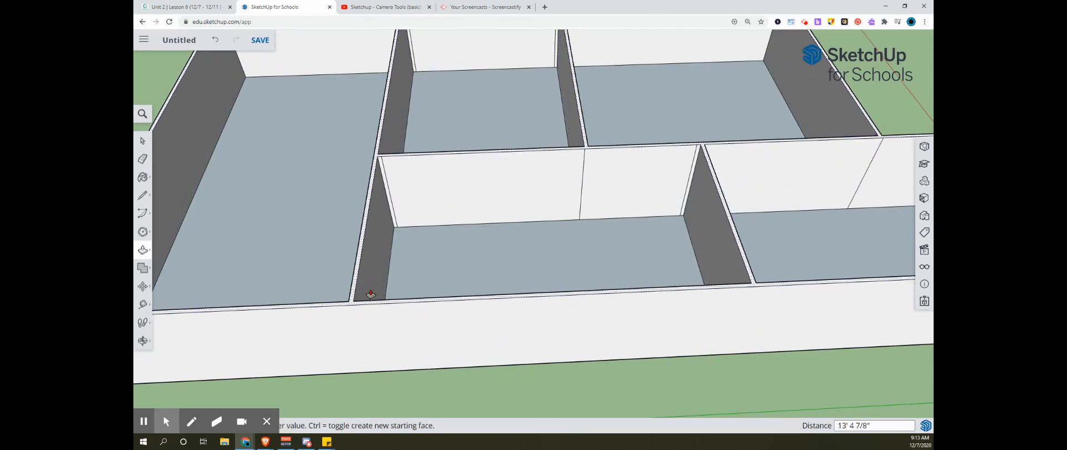
mouse_move(369, 290)
middle_mouse_down("shift")
mouse_move(366, 249)
mouse_move(377, 296)
middle_mouse_up("shift")
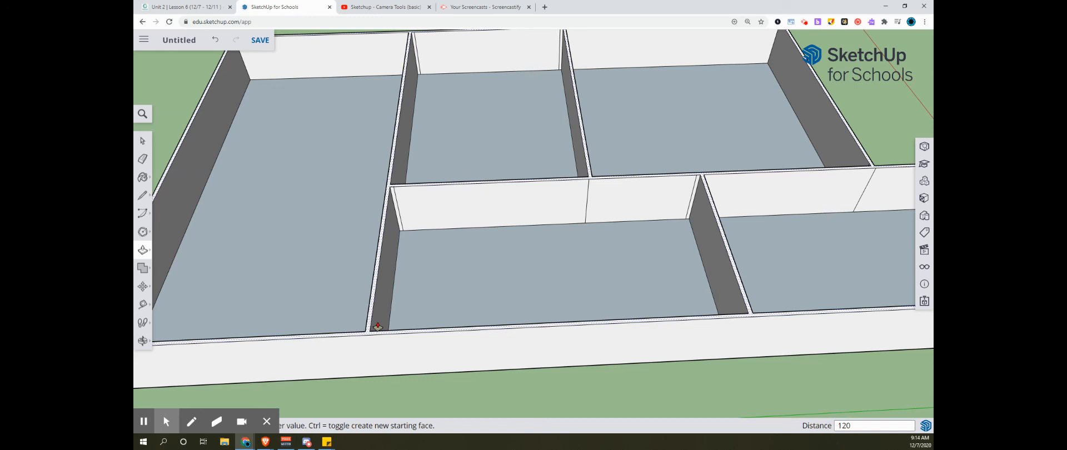
key("Return")
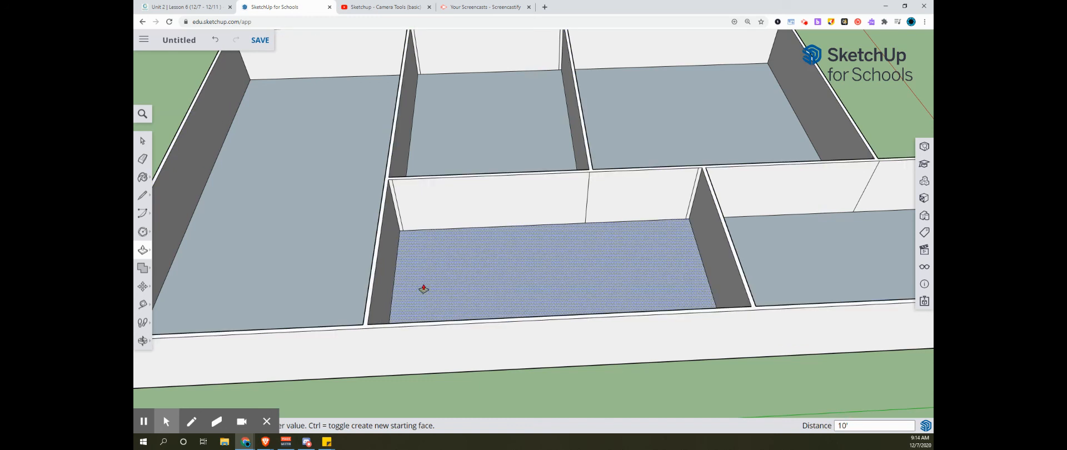
Examine the raised house walls from the outside, looking from the notch side and from above into the rooms
scroll(548, 284, "down", 3)
middle_click_drag(549, 284, 241, 227)
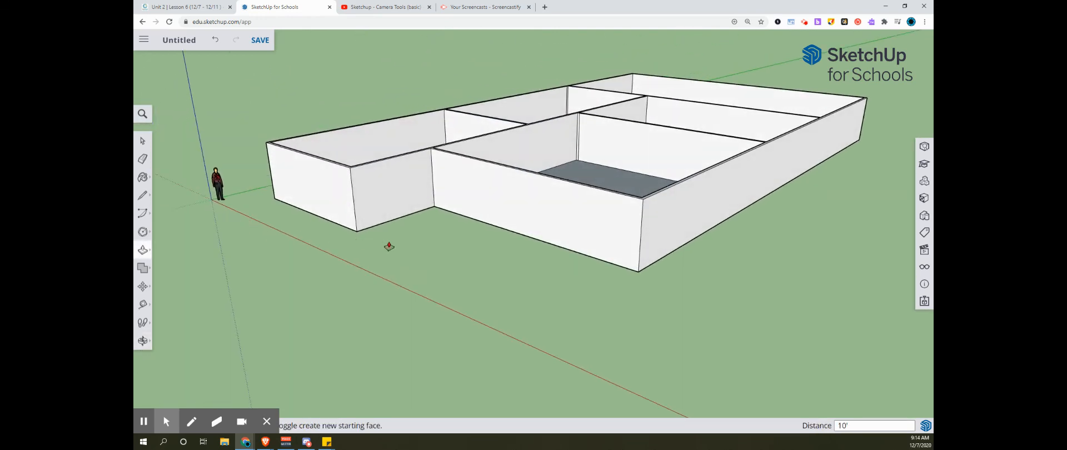
middle_click_drag(389, 243, 210, 296)
middle_click_drag(505, 319, 514, 345, "shift")
middle_click_drag(514, 344, 453, 298)
scroll(501, 328, "up", 2)
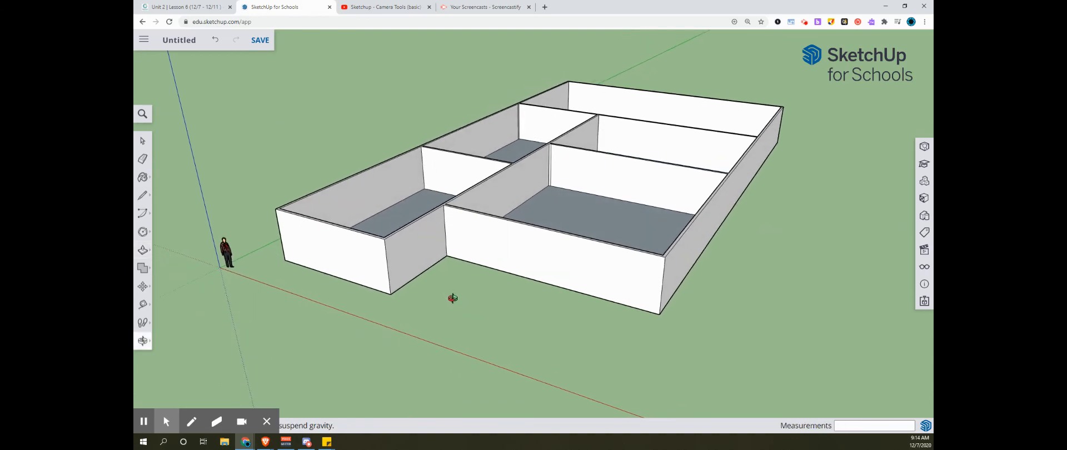